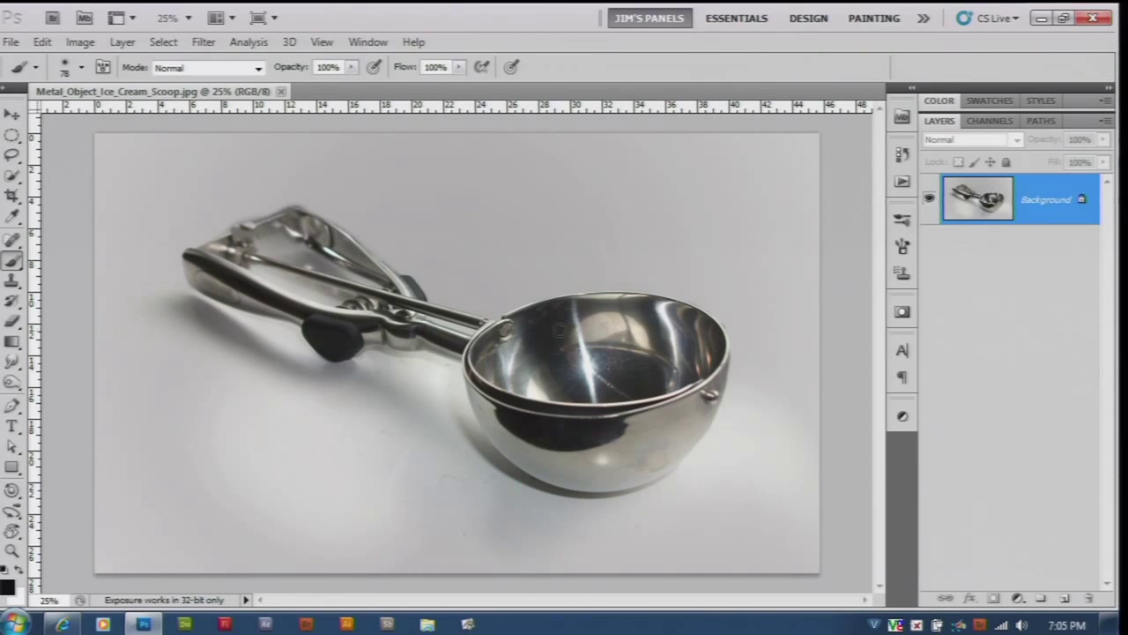
# Create a new blank document using the U.S. Paper letter preset.
pyautogui.click(10, 43)
pyautogui.click(50, 81)
pyautogui.click(686, 289)
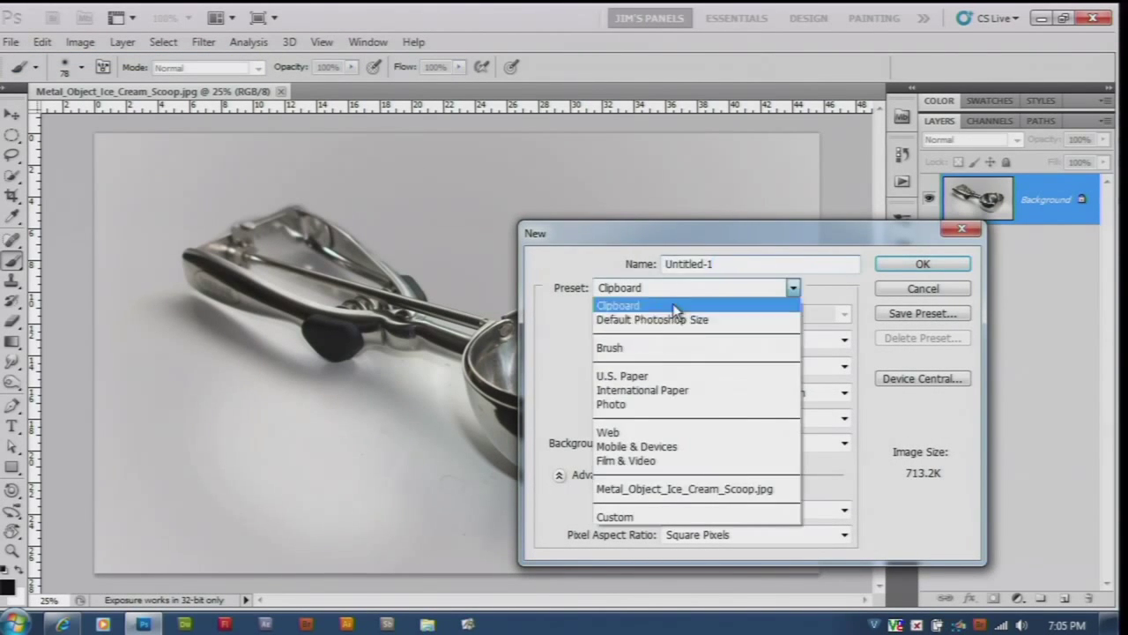
pyautogui.click(641, 376)
pyautogui.click(917, 264)
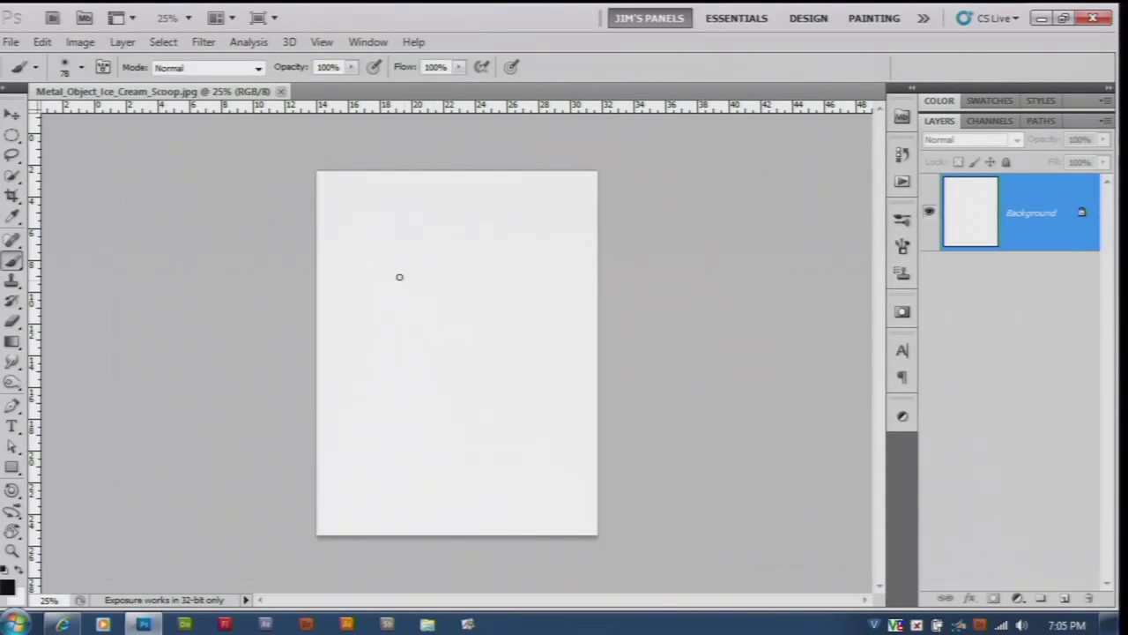
# Rotate the canvas 90° clockwise to landscape.
pyautogui.click(81, 42)
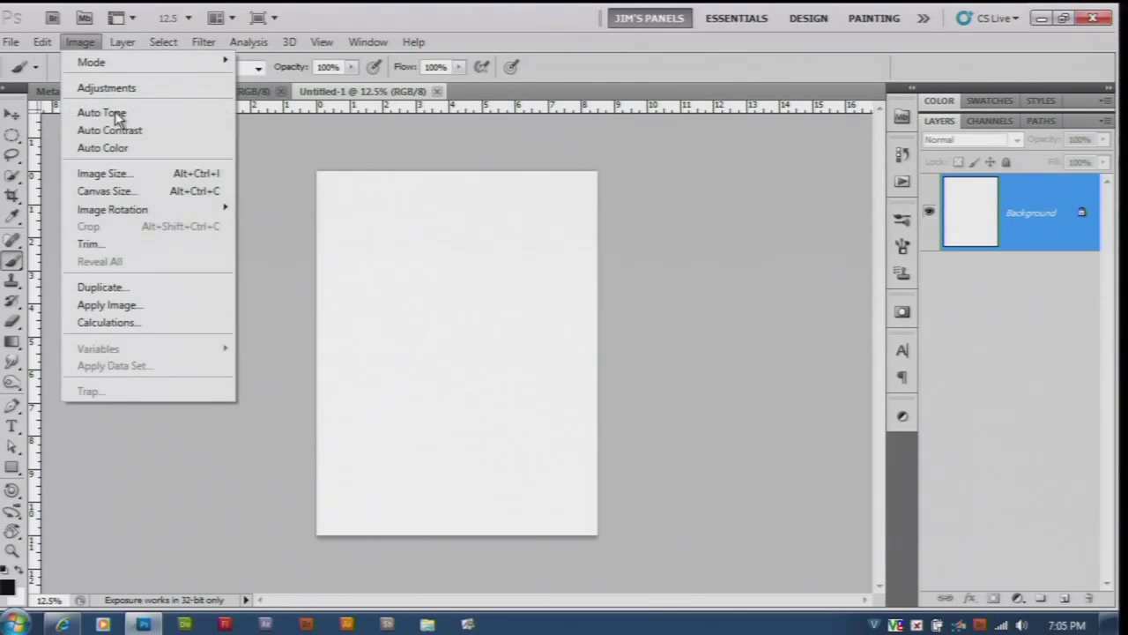
pyautogui.moveTo(139, 209)
pyautogui.click(284, 228)
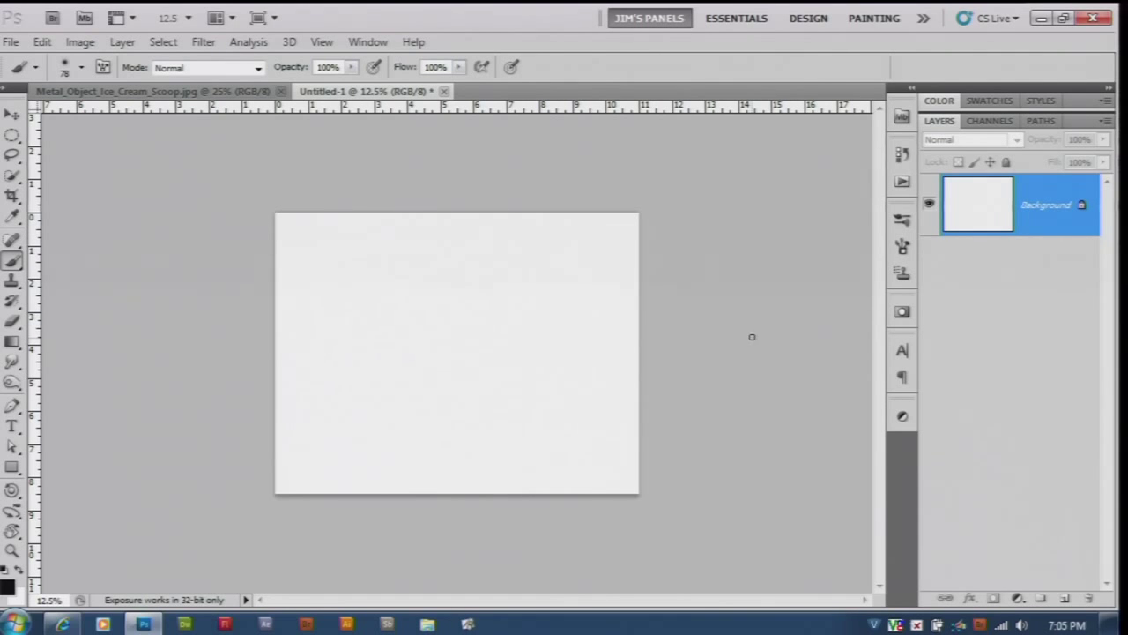
# Add a new layer above the Background and rename it 'Underpainting'.
pyautogui.click(1064, 599)
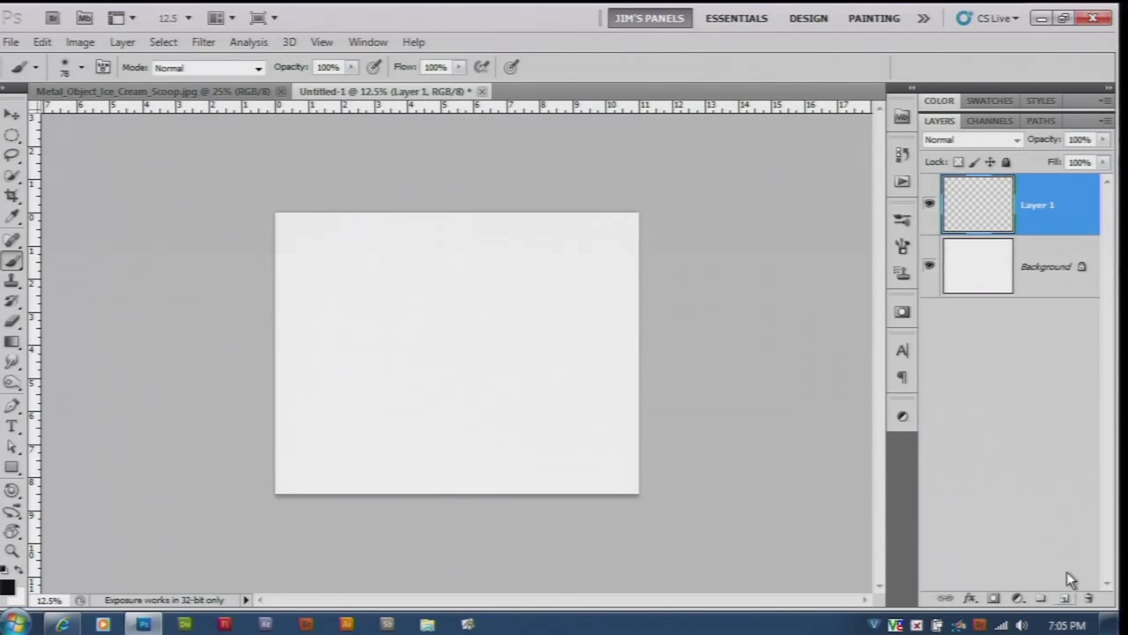
pyautogui.doubleClick(1044, 208)
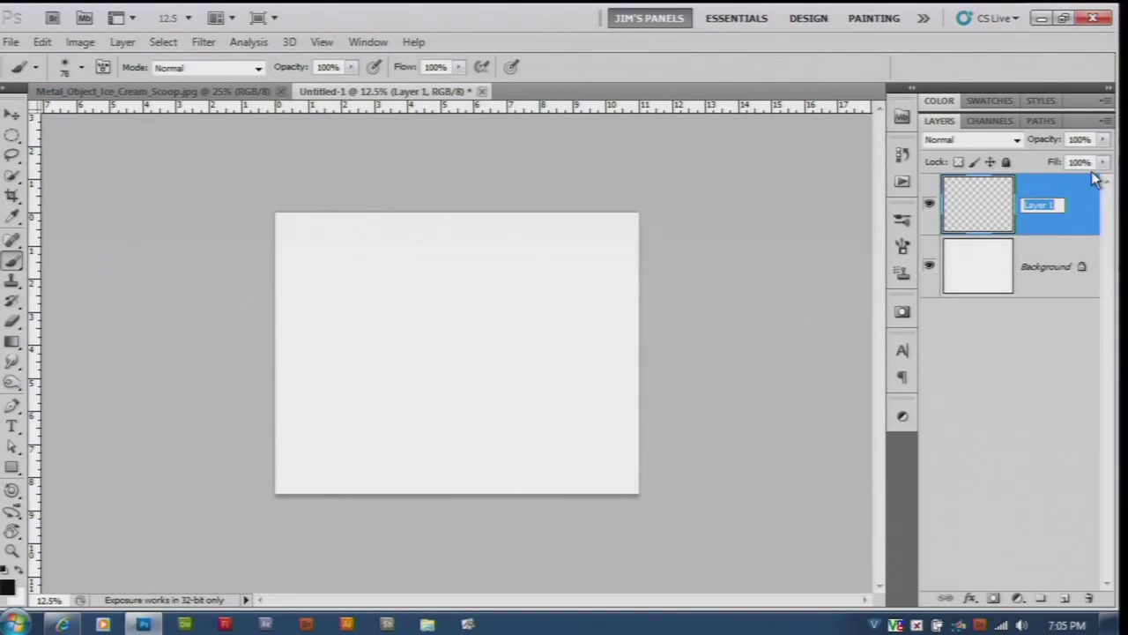
pyautogui.write('Underpainting')
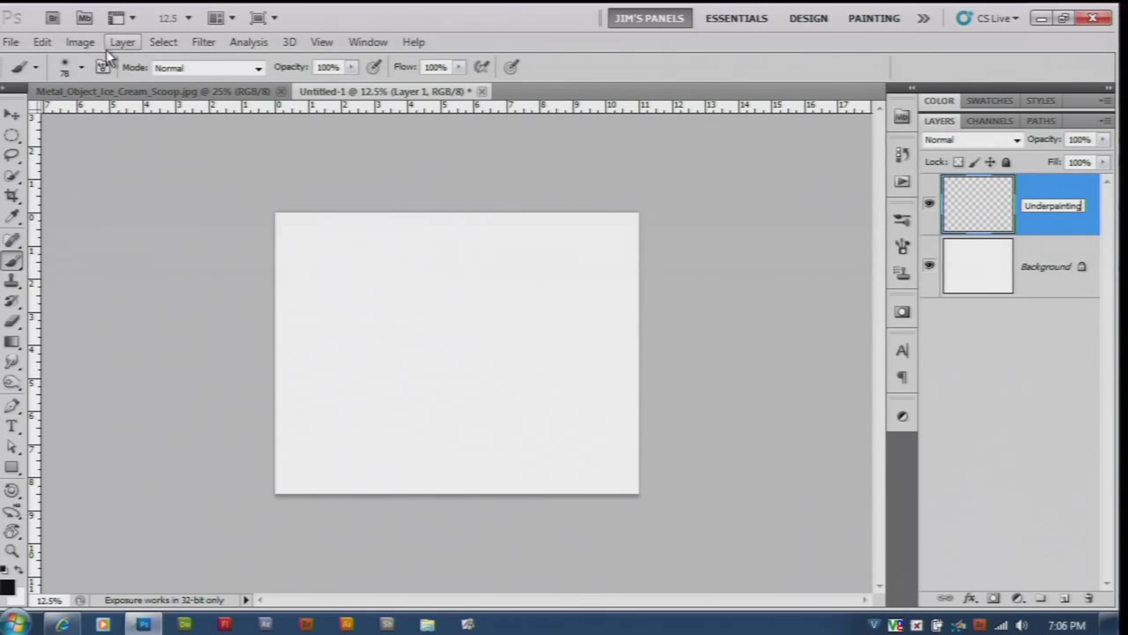
pyautogui.press('Return')
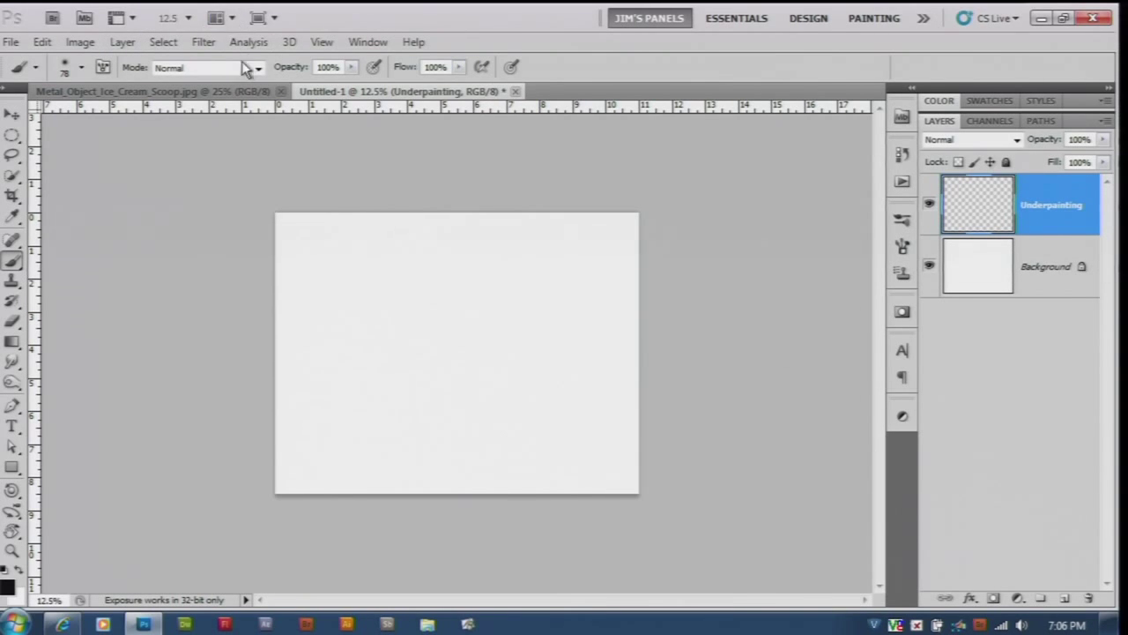
# Float all documents in windows, then shrink and zoom out the scoop photo window.
pyautogui.click(218, 18)
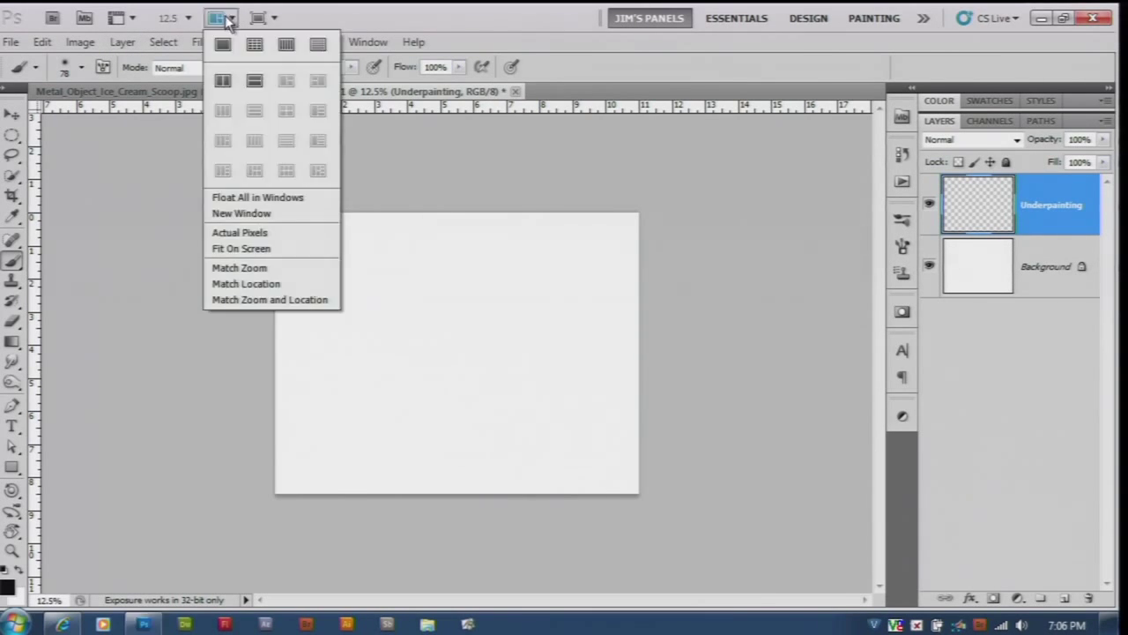
pyautogui.click(266, 201)
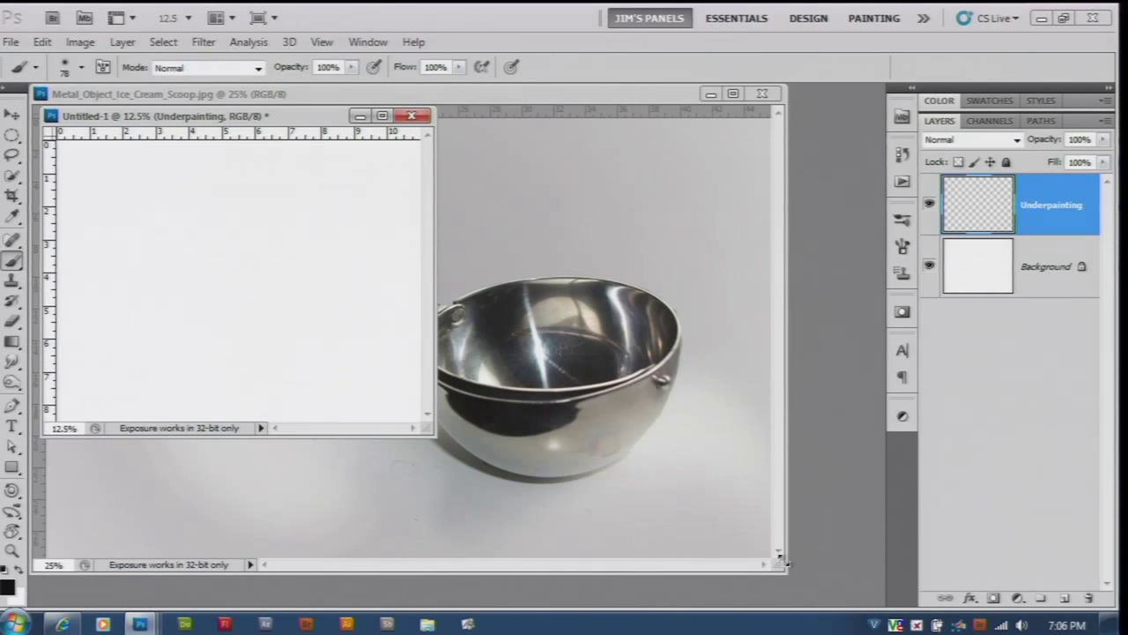
pyautogui.click(779, 568)
pyautogui.moveTo(779, 569); pyautogui.dragTo(416, 338)
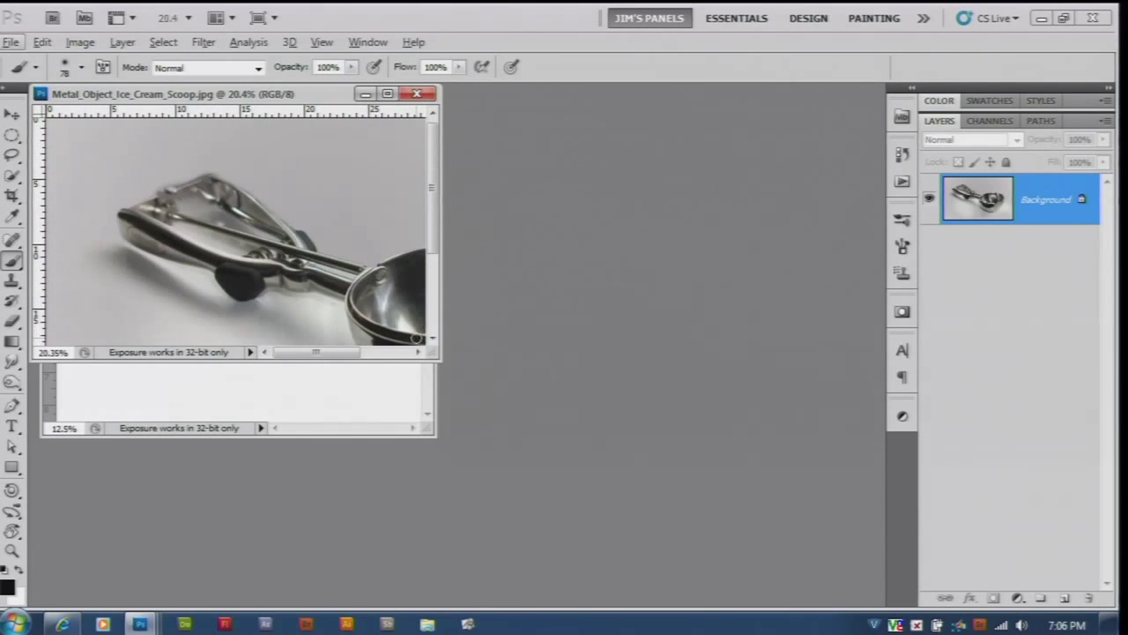
pyautogui.click(415, 351)
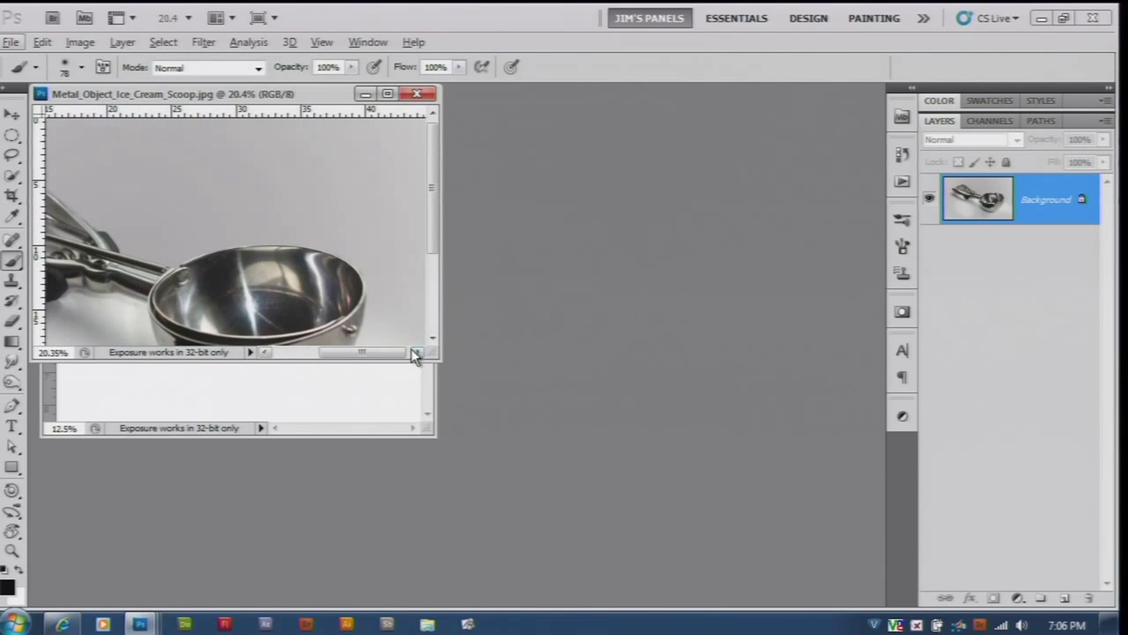
pyautogui.moveTo(370, 352); pyautogui.dragTo(350, 352)
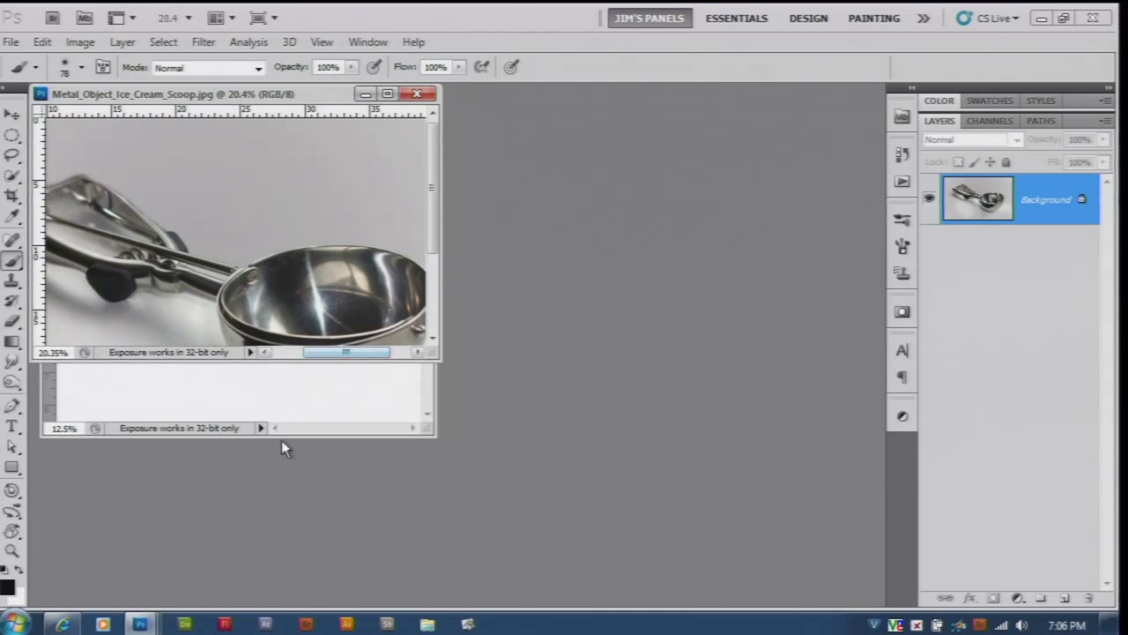
pyautogui.hotkey('ctrl', '-')
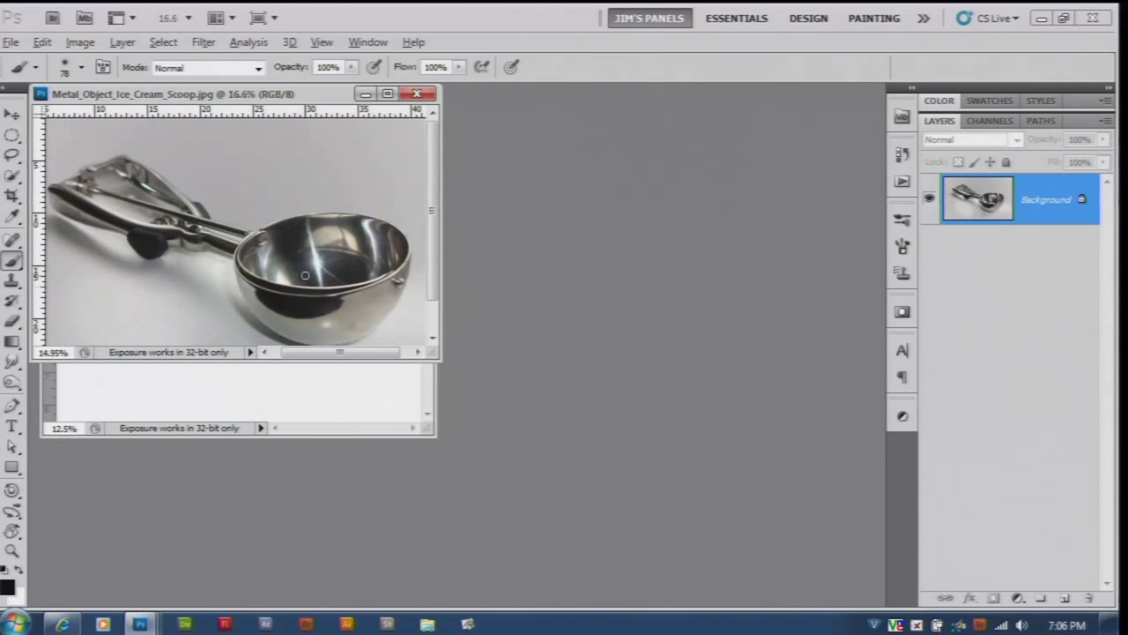
pyautogui.scroll(-1, 305, 276)
# Move the photo window to the lower right and enlarge the blank canvas window.
pyautogui.moveTo(232, 96); pyautogui.dragTo(900, 326)
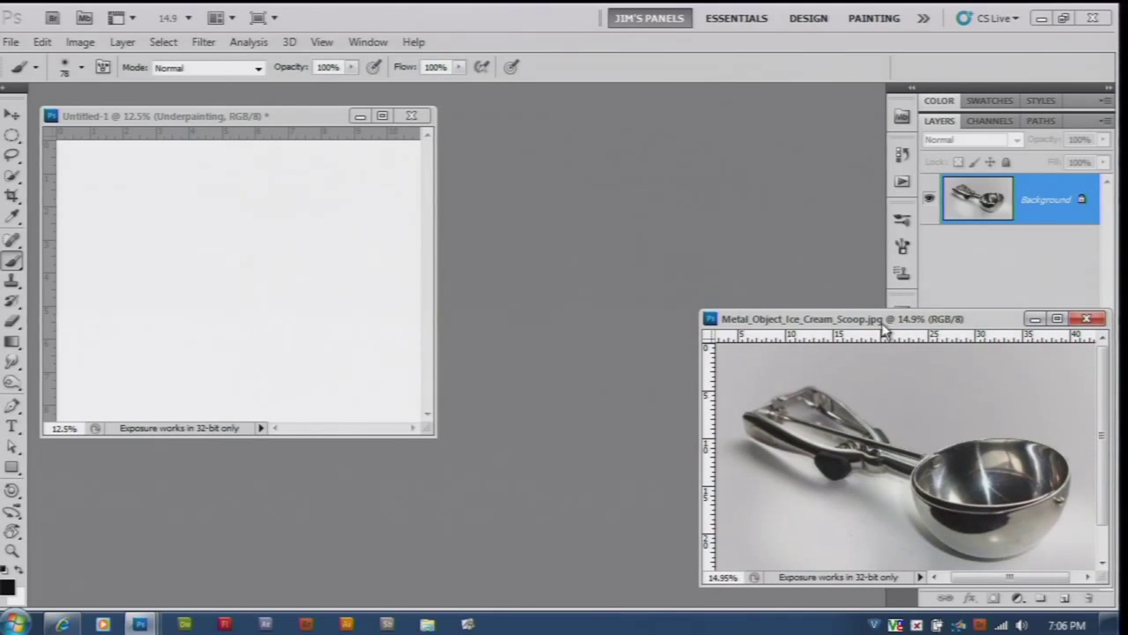
pyautogui.click(232, 139)
pyautogui.moveTo(438, 428); pyautogui.dragTo(719, 586)
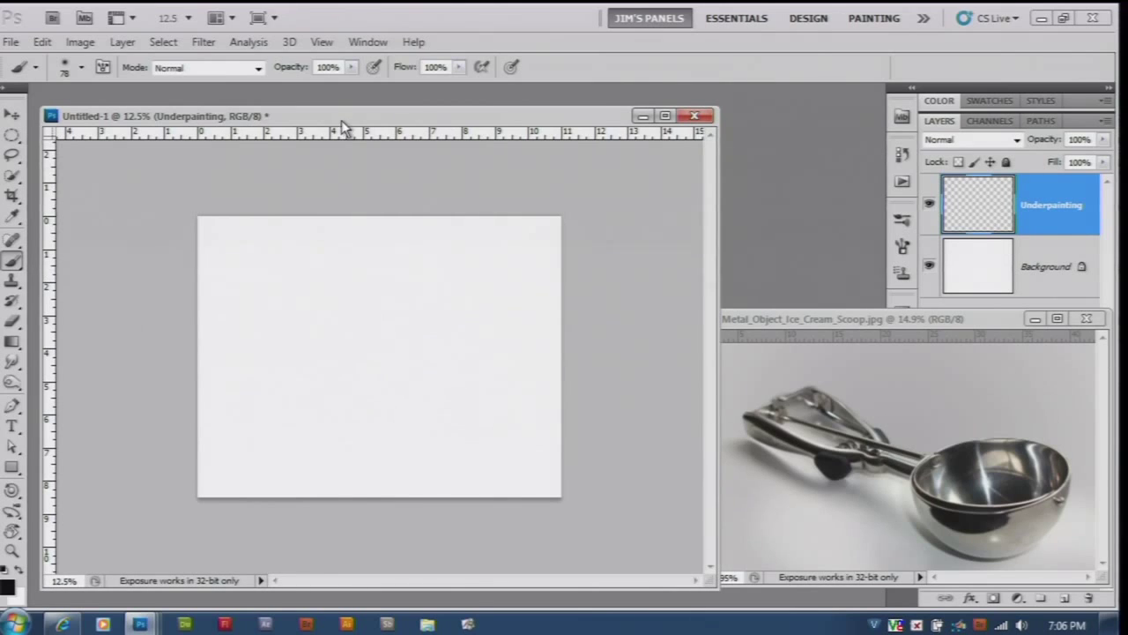
pyautogui.moveTo(343, 120); pyautogui.dragTo(334, 103)
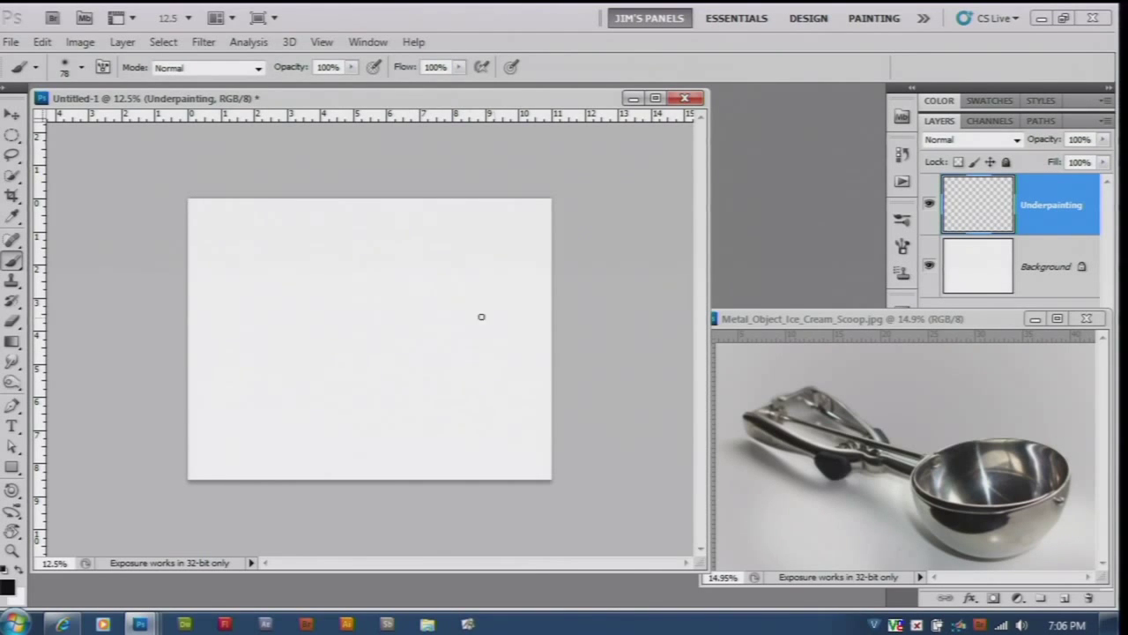
# Trace the rim ellipse repeatedly with the brush to darken it.
pyautogui.moveTo(411, 361); pyautogui.dragTo(458, 367)
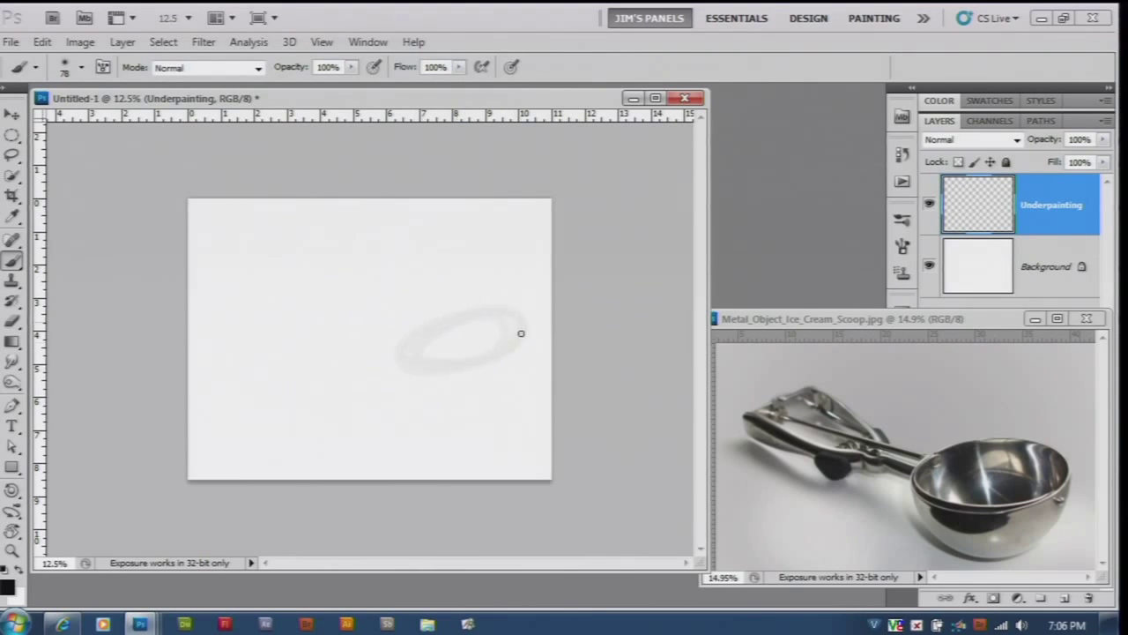
pyautogui.moveTo(520, 315)
pyautogui.mouseDown()
pyautogui.moveTo(423, 368)
pyautogui.moveTo(470, 314)
pyautogui.moveTo(503, 351)
pyautogui.moveTo(407, 361)
pyautogui.mouseUp()
pyautogui.moveTo(409, 358)
pyautogui.mouseDown()
pyautogui.moveTo(458, 315)
pyautogui.moveTo(406, 357)
pyautogui.moveTo(460, 322)
pyautogui.moveTo(417, 342)
pyautogui.moveTo(436, 323)
pyautogui.moveTo(518, 309)
pyautogui.moveTo(504, 312)
pyautogui.moveTo(519, 329)
pyautogui.moveTo(517, 313)
pyautogui.moveTo(510, 330)
pyautogui.moveTo(524, 318)
pyautogui.moveTo(407, 364)
pyautogui.moveTo(418, 344)
pyautogui.moveTo(407, 357)
pyautogui.moveTo(415, 347)
pyautogui.moveTo(430, 364)
pyautogui.moveTo(407, 352)
pyautogui.moveTo(441, 351)
pyautogui.moveTo(404, 358)
pyautogui.moveTo(458, 344)
pyautogui.moveTo(413, 366)
pyautogui.moveTo(460, 369)
pyautogui.moveTo(510, 334)
pyautogui.mouseUp()
pyautogui.moveTo(464, 365)
pyautogui.mouseDown()
pyautogui.moveTo(516, 326)
pyautogui.moveTo(439, 366)
pyautogui.moveTo(418, 458)
pyautogui.moveTo(433, 438)
pyautogui.moveTo(410, 333)
pyautogui.moveTo(424, 369)
pyautogui.moveTo(412, 369)
pyautogui.moveTo(411, 346)
pyautogui.moveTo(406, 364)
pyautogui.moveTo(451, 321)
pyautogui.moveTo(414, 342)
pyautogui.moveTo(459, 315)
pyautogui.moveTo(413, 340)
pyautogui.moveTo(505, 303)
pyautogui.moveTo(464, 311)
pyautogui.moveTo(515, 305)
pyautogui.moveTo(499, 306)
pyautogui.moveTo(511, 309)
pyautogui.moveTo(512, 339)
pyautogui.moveTo(518, 324)
pyautogui.moveTo(450, 366)
pyautogui.mouseUp()
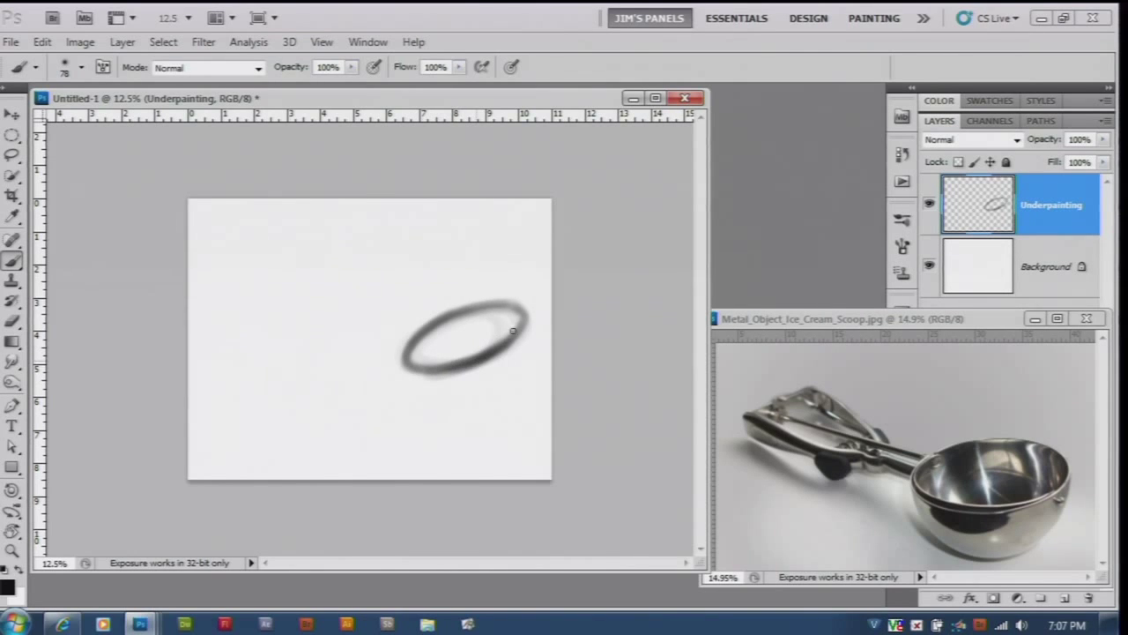
pyautogui.moveTo(507, 342)
pyautogui.mouseDown()
pyautogui.moveTo(519, 327)
pyautogui.moveTo(508, 335)
pyautogui.mouseUp()
# Rotate the ellipse about 5° and paint a faint stroke beneath it.
pyautogui.hotkey('ctrl', 't')
pyautogui.moveTo(537, 282); pyautogui.dragTo(551, 280)
pyautogui.press('Return')
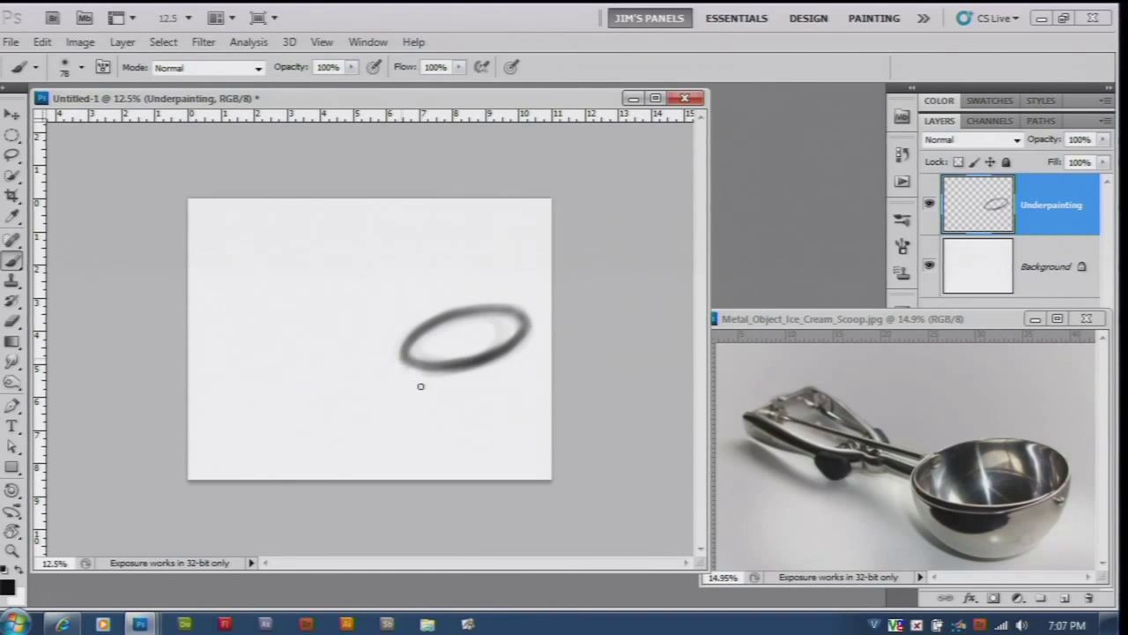
pyautogui.moveTo(403, 365)
pyautogui.mouseDown()
pyautogui.moveTo(445, 401)
pyautogui.moveTo(476, 403)
pyautogui.mouseUp()
# With the view rotated, paint the bowl's curved underside, then reset the view upright.
pyautogui.press('r')
pyautogui.moveTo(296, 334)
pyautogui.mouseDown()
pyautogui.moveTo(325, 270)
pyautogui.moveTo(401, 256)
pyautogui.moveTo(506, 309)
pyautogui.mouseUp()
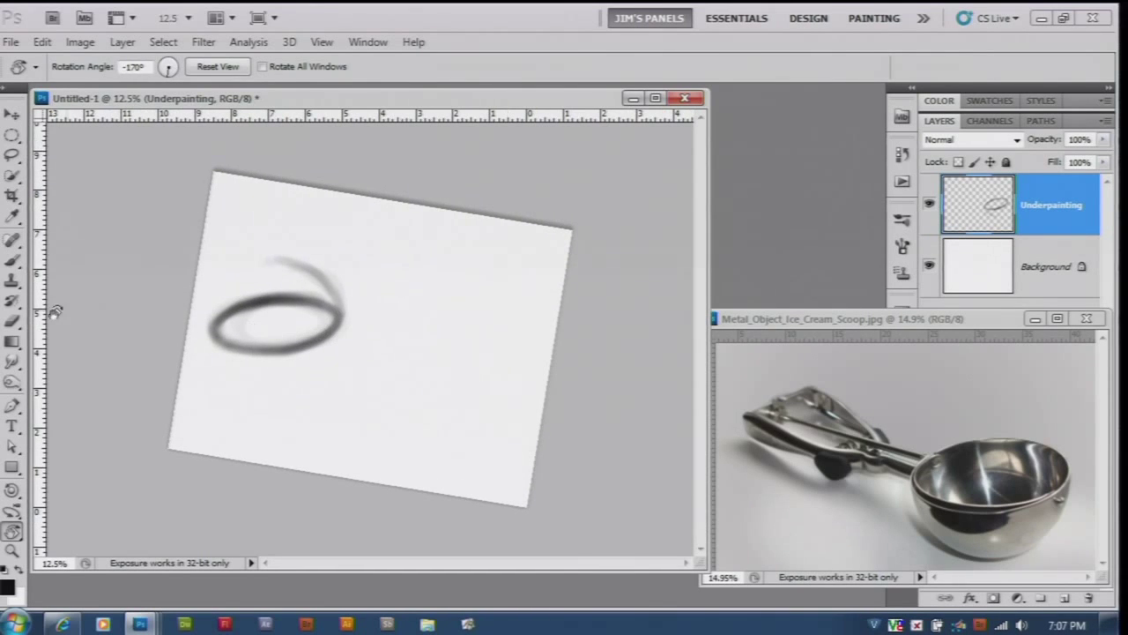
pyautogui.click(12, 260)
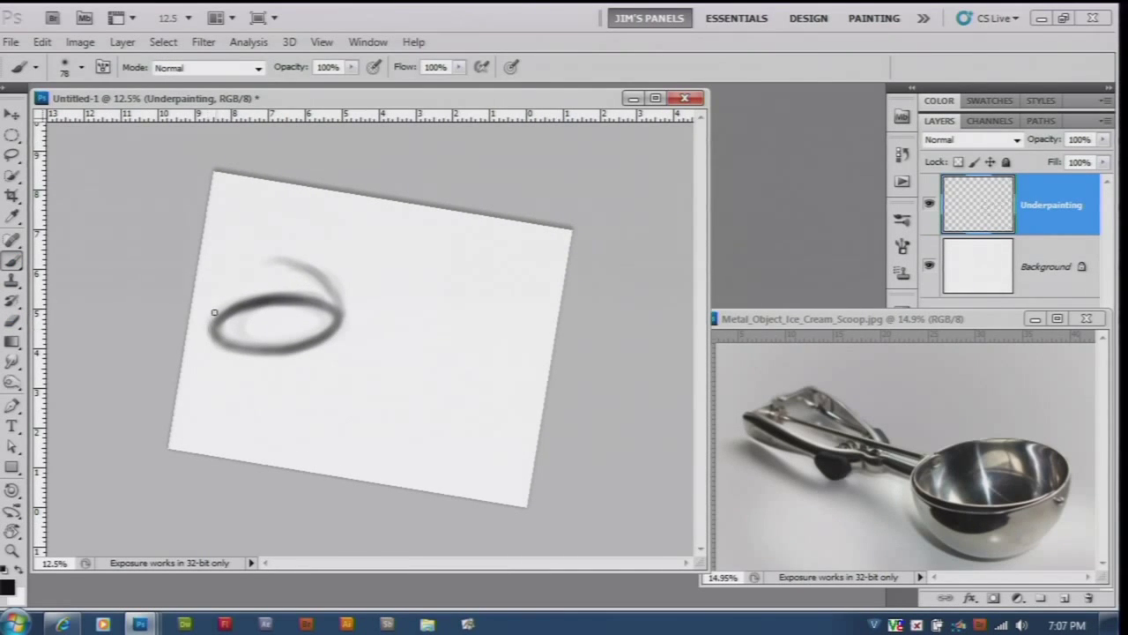
pyautogui.moveTo(209, 323)
pyautogui.mouseDown()
pyautogui.moveTo(229, 281)
pyautogui.moveTo(211, 317)
pyautogui.moveTo(272, 265)
pyautogui.moveTo(220, 288)
pyautogui.moveTo(269, 264)
pyautogui.mouseUp()
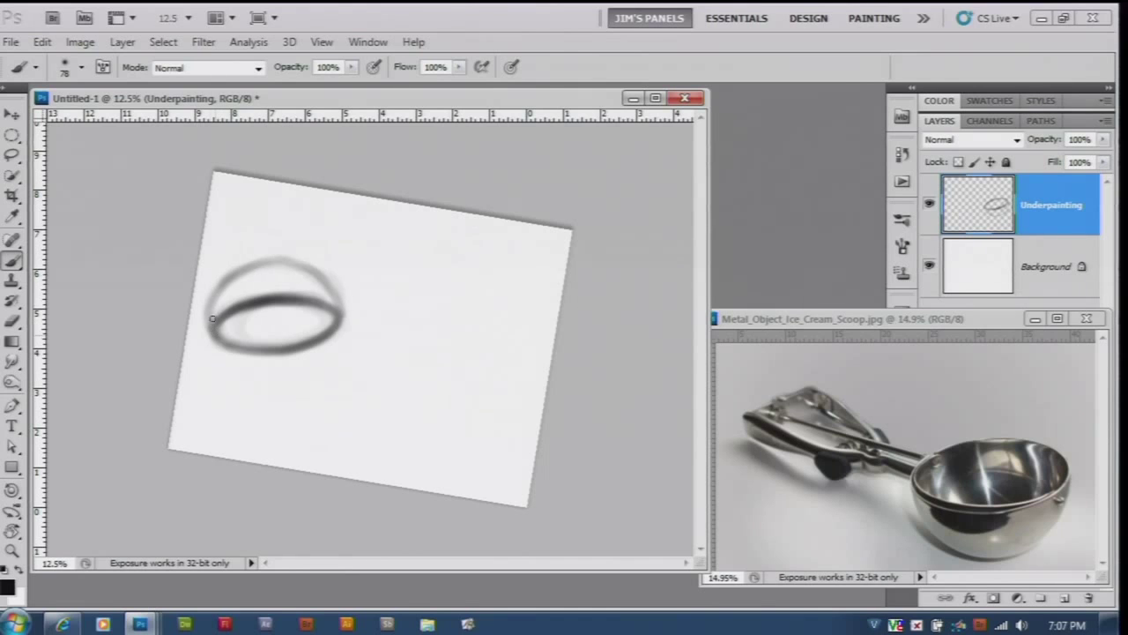
pyautogui.moveTo(212, 319)
pyautogui.mouseDown()
pyautogui.moveTo(222, 279)
pyautogui.moveTo(209, 311)
pyautogui.moveTo(250, 266)
pyautogui.moveTo(224, 280)
pyautogui.moveTo(300, 264)
pyautogui.moveTo(269, 266)
pyautogui.moveTo(319, 274)
pyautogui.moveTo(340, 308)
pyautogui.mouseUp()
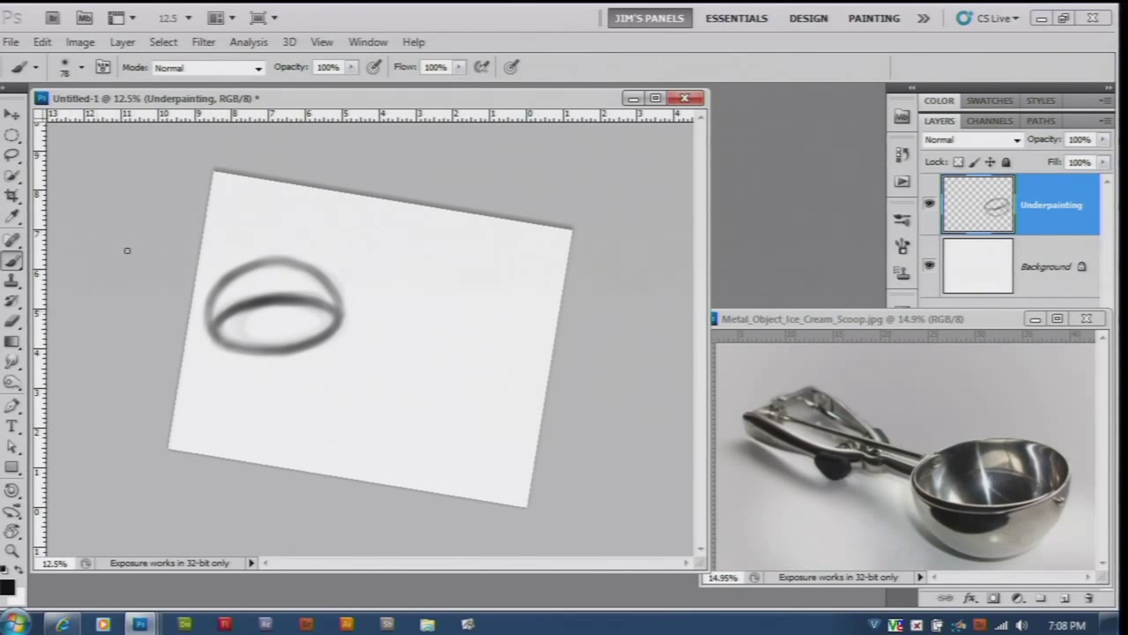
pyautogui.click(13, 532)
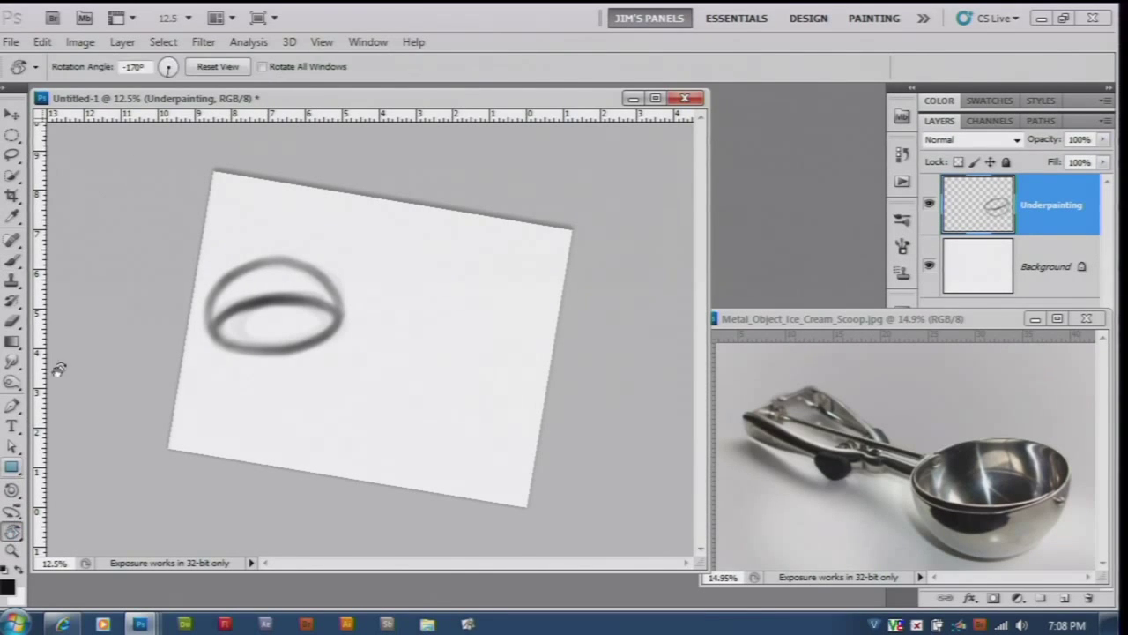
pyautogui.click(217, 67)
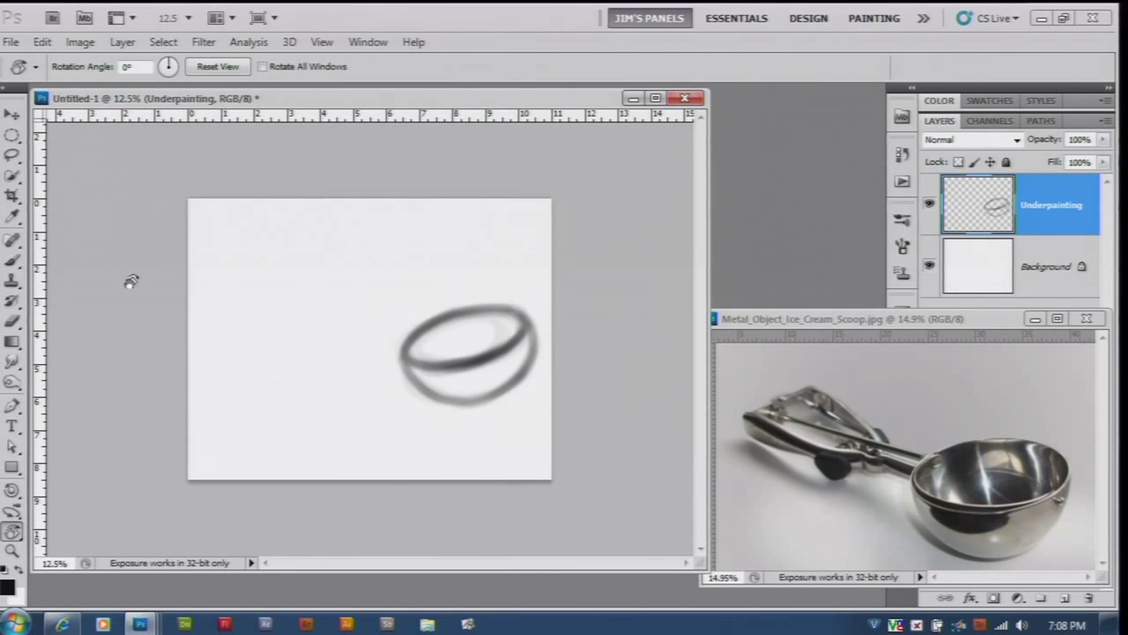
# Sketch the scoop handle with several loose brush strokes leading from the bowl.
pyautogui.click(12, 260)
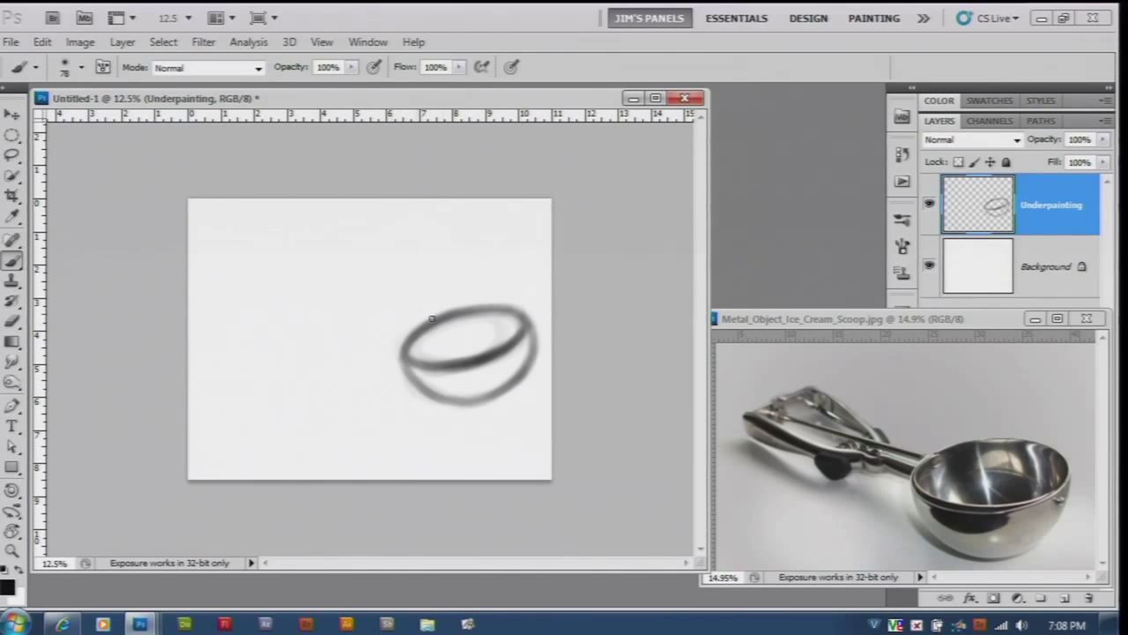
pyautogui.moveTo(432, 319); pyautogui.dragTo(272, 261)
pyautogui.moveTo(418, 314); pyautogui.dragTo(242, 274)
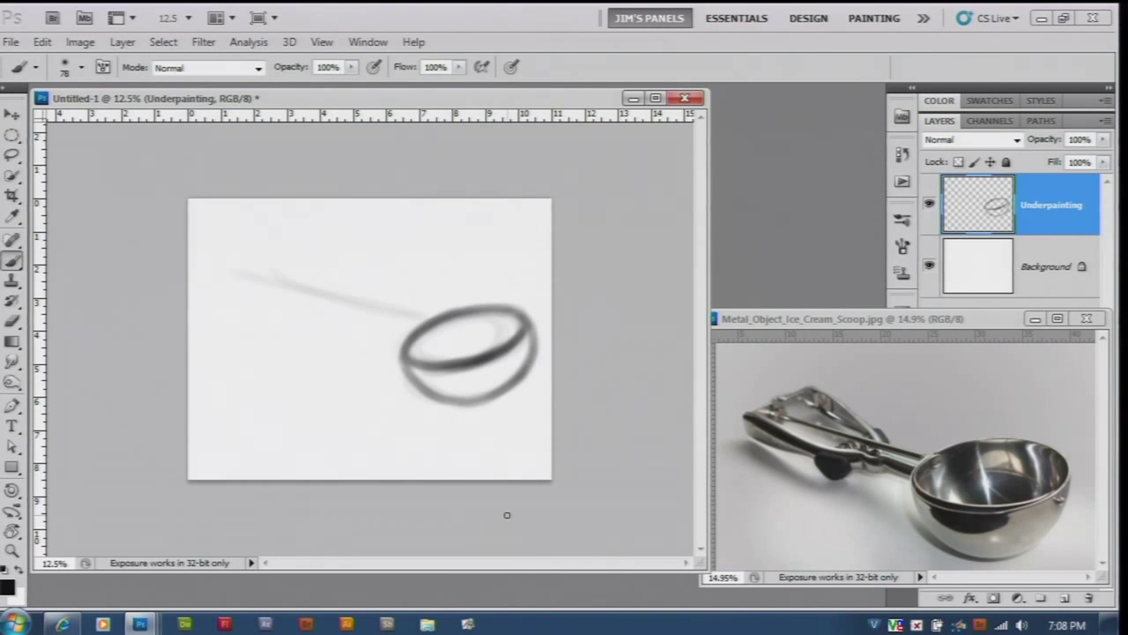
pyautogui.moveTo(292, 299)
pyautogui.mouseDown()
pyautogui.moveTo(419, 335)
pyautogui.moveTo(358, 317)
pyautogui.mouseUp()
pyautogui.moveTo(402, 331)
pyautogui.mouseDown()
pyautogui.moveTo(360, 320)
pyautogui.moveTo(372, 322)
pyautogui.moveTo(272, 327)
pyautogui.mouseUp()
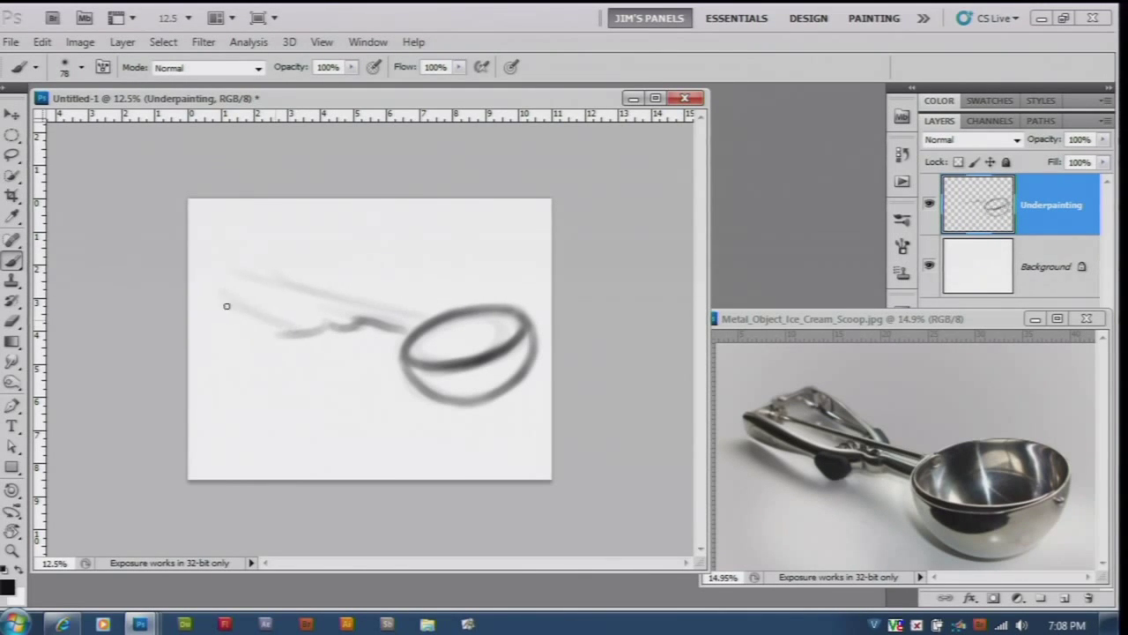
pyautogui.moveTo(215, 299)
pyautogui.mouseDown()
pyautogui.moveTo(286, 325)
pyautogui.moveTo(243, 311)
pyautogui.moveTo(323, 322)
pyautogui.moveTo(293, 329)
pyautogui.mouseUp()
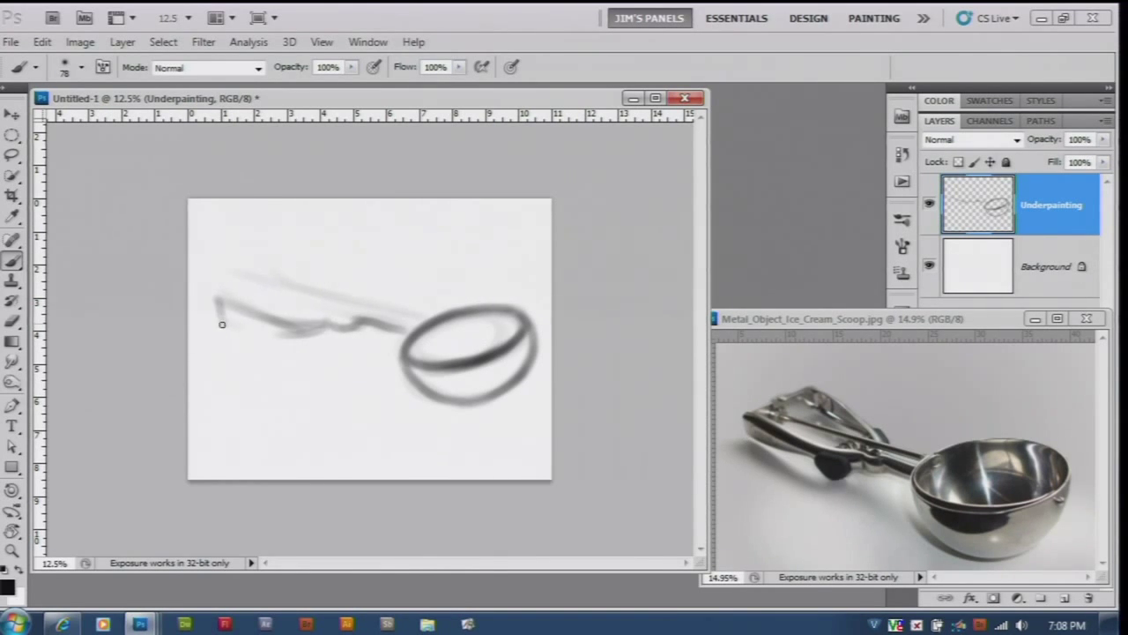
# Outline the handle's lower and top edges and darken the line along it.
pyautogui.moveTo(222, 324); pyautogui.dragTo(296, 331)
pyautogui.moveTo(216, 294)
pyautogui.mouseDown()
pyautogui.moveTo(279, 266)
pyautogui.moveTo(279, 246)
pyautogui.moveTo(326, 266)
pyautogui.moveTo(297, 265)
pyautogui.moveTo(354, 280)
pyautogui.moveTo(299, 269)
pyautogui.moveTo(376, 291)
pyautogui.moveTo(299, 266)
pyautogui.moveTo(361, 289)
pyautogui.moveTo(331, 274)
pyautogui.moveTo(362, 291)
pyautogui.mouseUp()
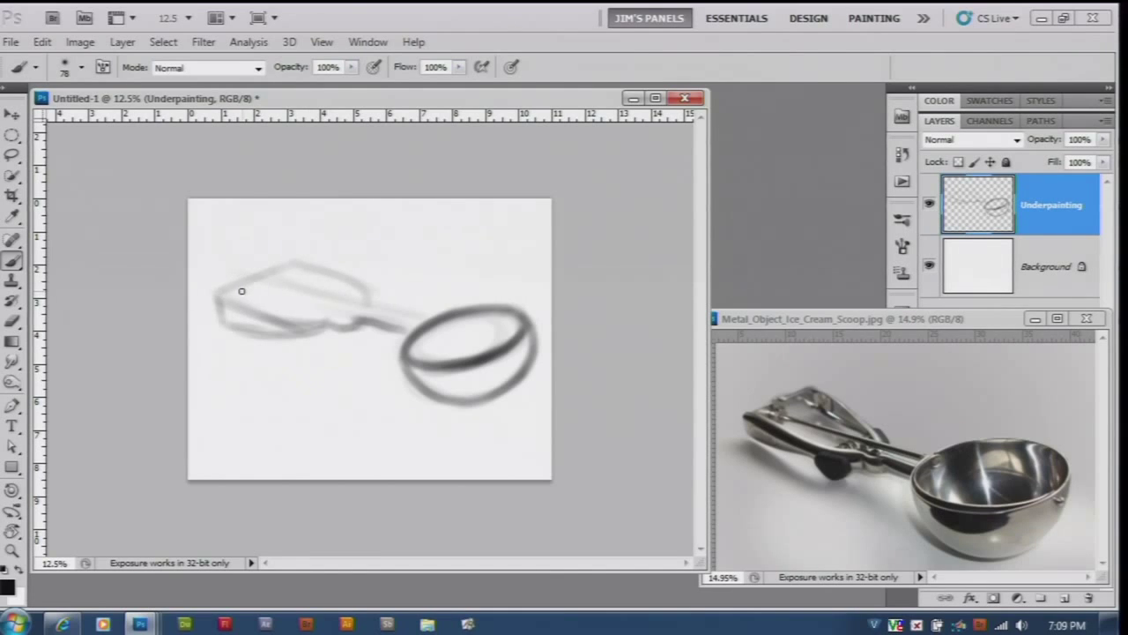
pyautogui.moveTo(410, 314)
pyautogui.mouseDown()
pyautogui.moveTo(255, 290)
pyautogui.moveTo(380, 302)
pyautogui.moveTo(270, 293)
pyautogui.moveTo(333, 304)
pyautogui.mouseUp()
pyautogui.moveTo(249, 286); pyautogui.dragTo(355, 311)
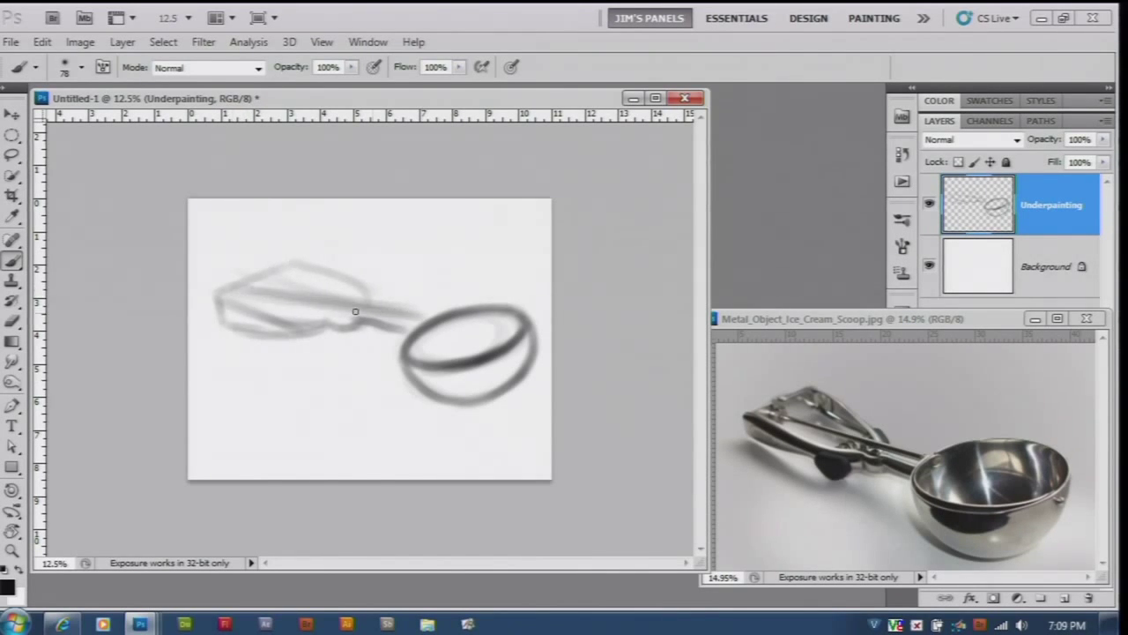
pyautogui.moveTo(238, 291); pyautogui.dragTo(350, 307)
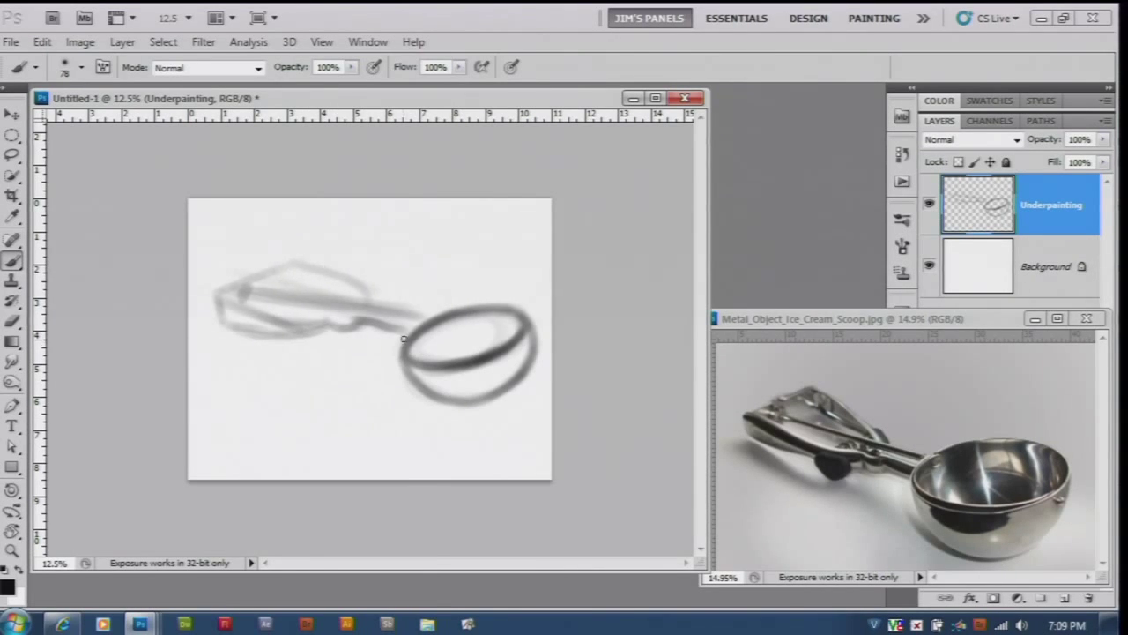
pyautogui.moveTo(403, 338)
pyautogui.mouseDown()
pyautogui.moveTo(320, 333)
pyautogui.moveTo(335, 336)
pyautogui.moveTo(301, 320)
pyautogui.moveTo(338, 330)
pyautogui.moveTo(318, 335)
pyautogui.moveTo(273, 284)
pyautogui.moveTo(341, 285)
pyautogui.moveTo(282, 302)
pyautogui.moveTo(254, 327)
pyautogui.moveTo(295, 333)
pyautogui.moveTo(226, 308)
pyautogui.moveTo(339, 333)
pyautogui.moveTo(307, 336)
pyautogui.moveTo(380, 338)
pyautogui.mouseUp()
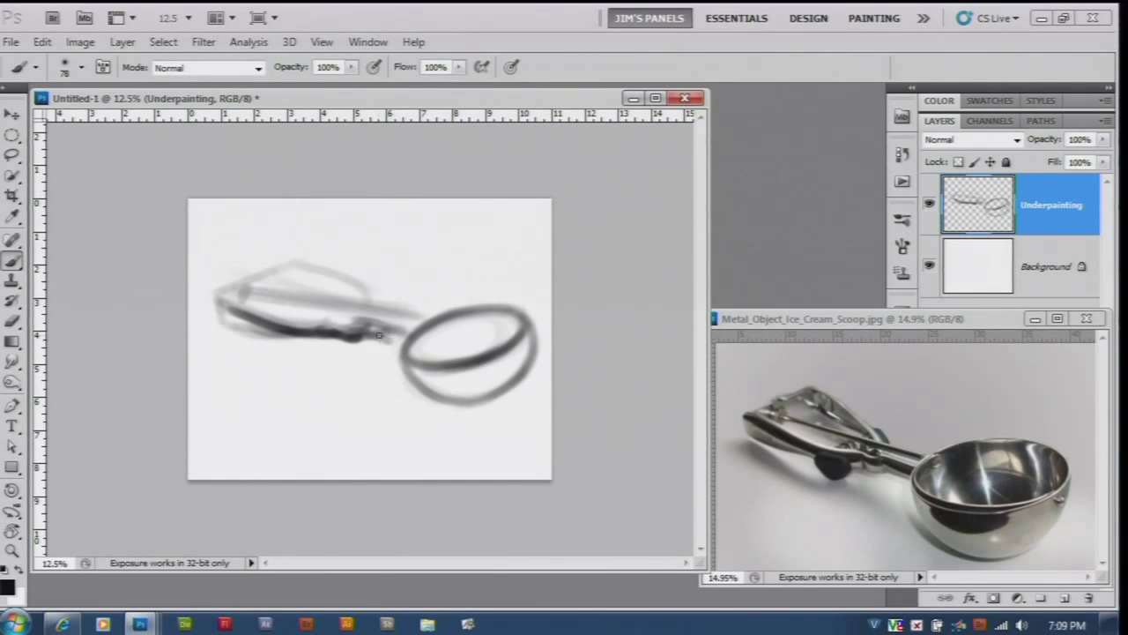
# Darken a short part of the handle edge and the upper handle edge further.
pyautogui.moveTo(384, 335); pyautogui.dragTo(374, 336)
pyautogui.moveTo(420, 321); pyautogui.dragTo(257, 303)
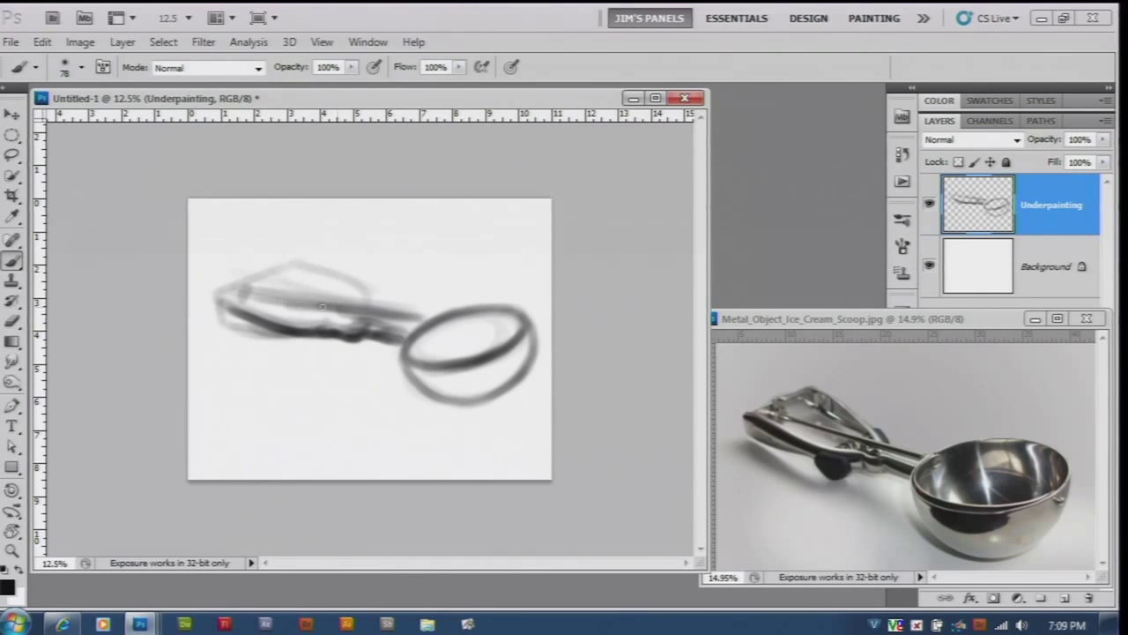
pyautogui.moveTo(339, 302)
pyautogui.mouseDown()
pyautogui.moveTo(245, 298)
pyautogui.moveTo(321, 304)
pyautogui.mouseUp()
pyautogui.click(11, 154)
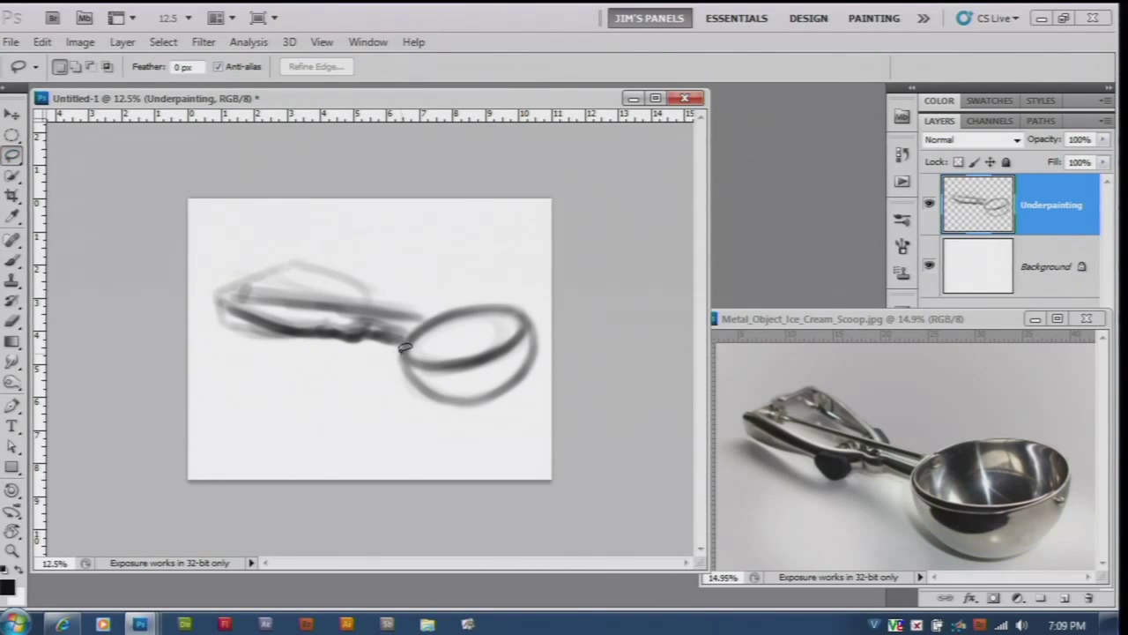
# Lasso the bowl, rotate it about 6°, deselect, and nudge the sketch up and left.
pyautogui.moveTo(409, 330)
pyautogui.mouseDown()
pyautogui.moveTo(443, 308)
pyautogui.moveTo(520, 293)
pyautogui.moveTo(576, 325)
pyautogui.moveTo(527, 405)
pyautogui.moveTo(412, 409)
pyautogui.moveTo(393, 352)
pyautogui.mouseUp()
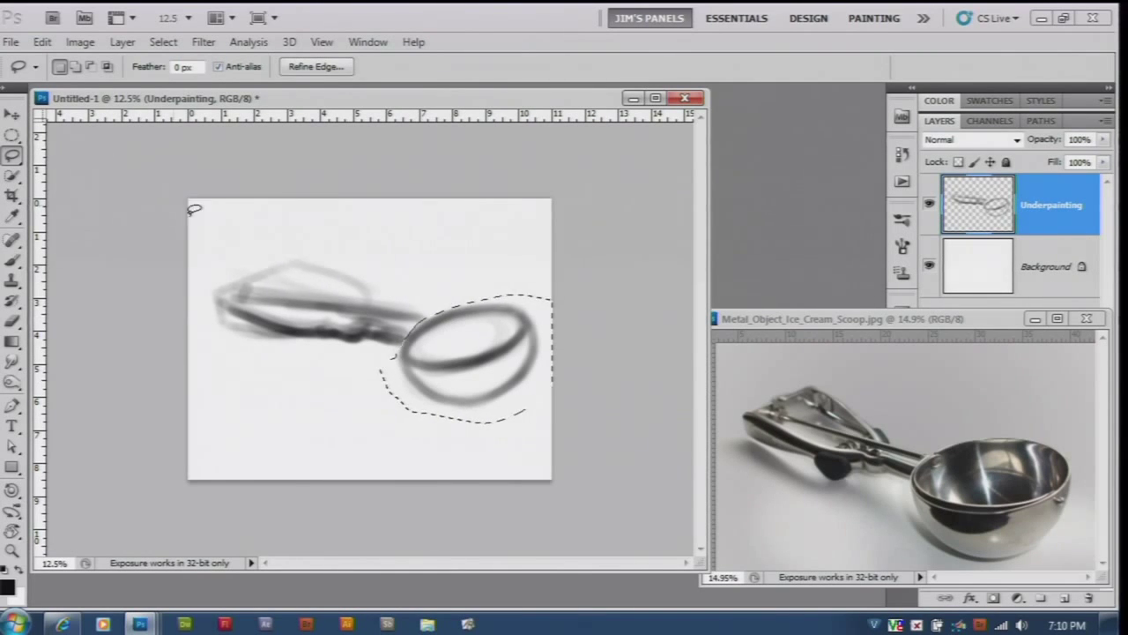
pyautogui.hotkey('ctrl', 't')
pyautogui.moveTo(559, 282); pyautogui.dragTo(569, 291)
pyautogui.press('Return')
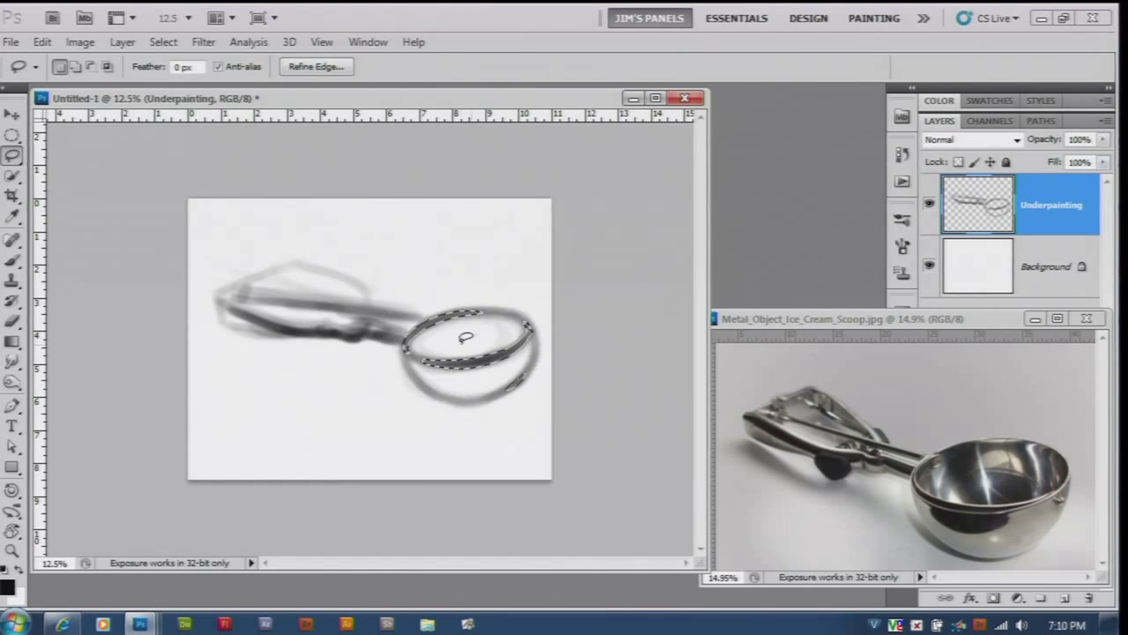
pyautogui.hotkey('ctrl', 'd')
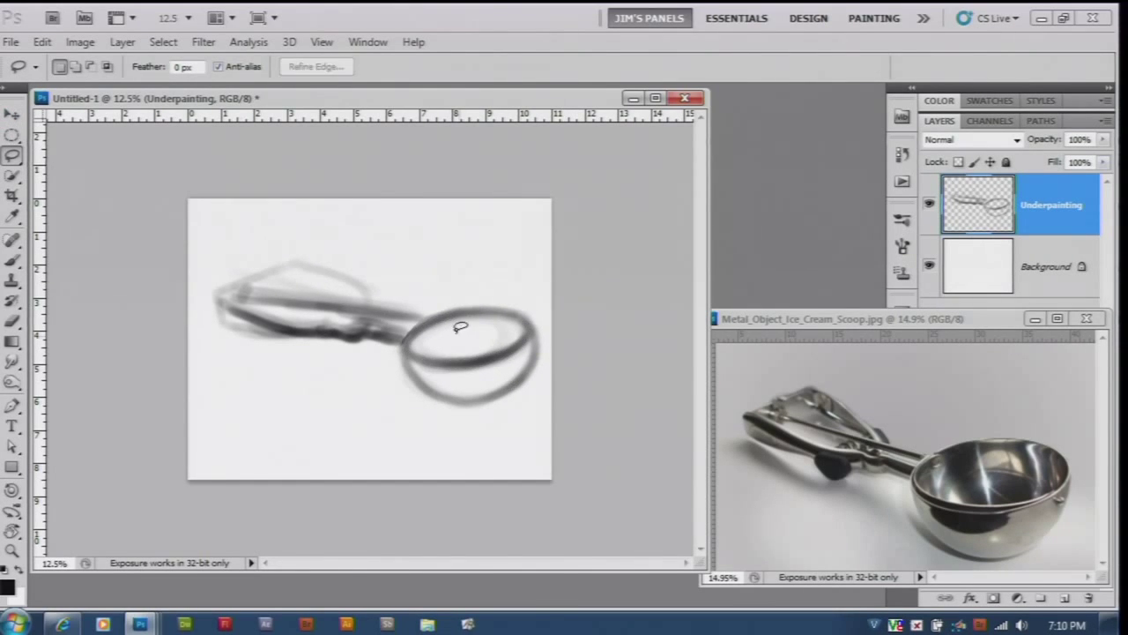
pyautogui.click(12, 115)
pyautogui.moveTo(468, 321); pyautogui.dragTo(460, 317)
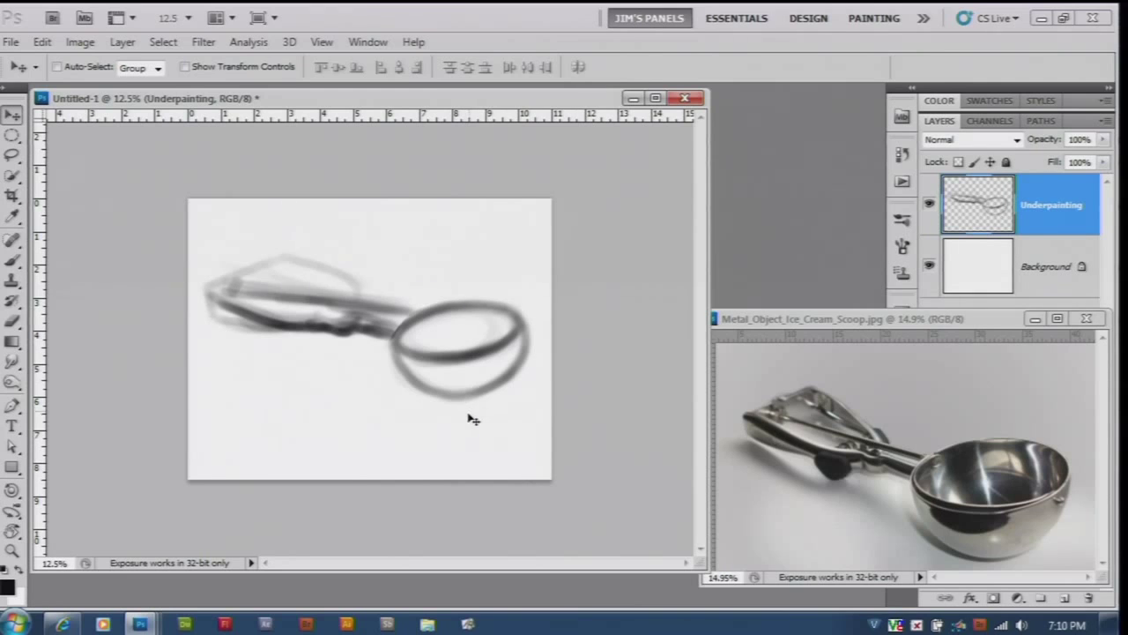
# Brush darker strokes along the bowl's lower and lower-left rim.
pyautogui.click(12, 262)
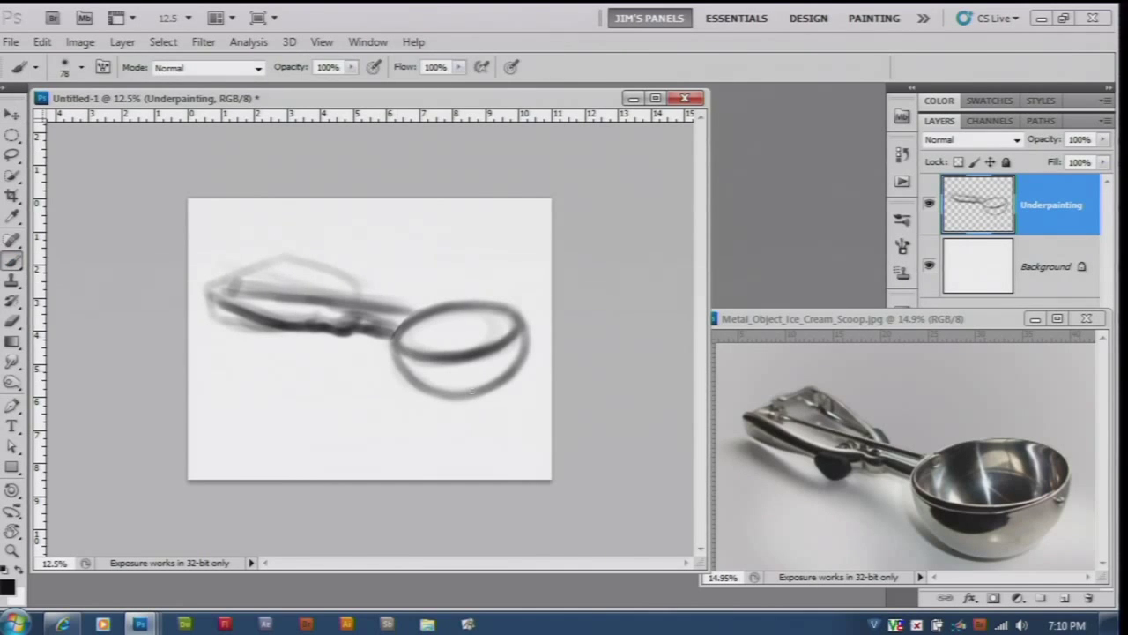
pyautogui.moveTo(462, 400)
pyautogui.mouseDown()
pyautogui.moveTo(518, 371)
pyautogui.moveTo(482, 393)
pyautogui.moveTo(520, 348)
pyautogui.moveTo(498, 383)
pyautogui.moveTo(513, 369)
pyautogui.moveTo(521, 343)
pyautogui.moveTo(481, 385)
pyautogui.moveTo(516, 362)
pyautogui.moveTo(453, 393)
pyautogui.moveTo(494, 382)
pyautogui.moveTo(452, 391)
pyautogui.mouseUp()
pyautogui.moveTo(397, 355)
pyautogui.mouseDown()
pyautogui.moveTo(425, 388)
pyautogui.moveTo(494, 381)
pyautogui.mouseUp()
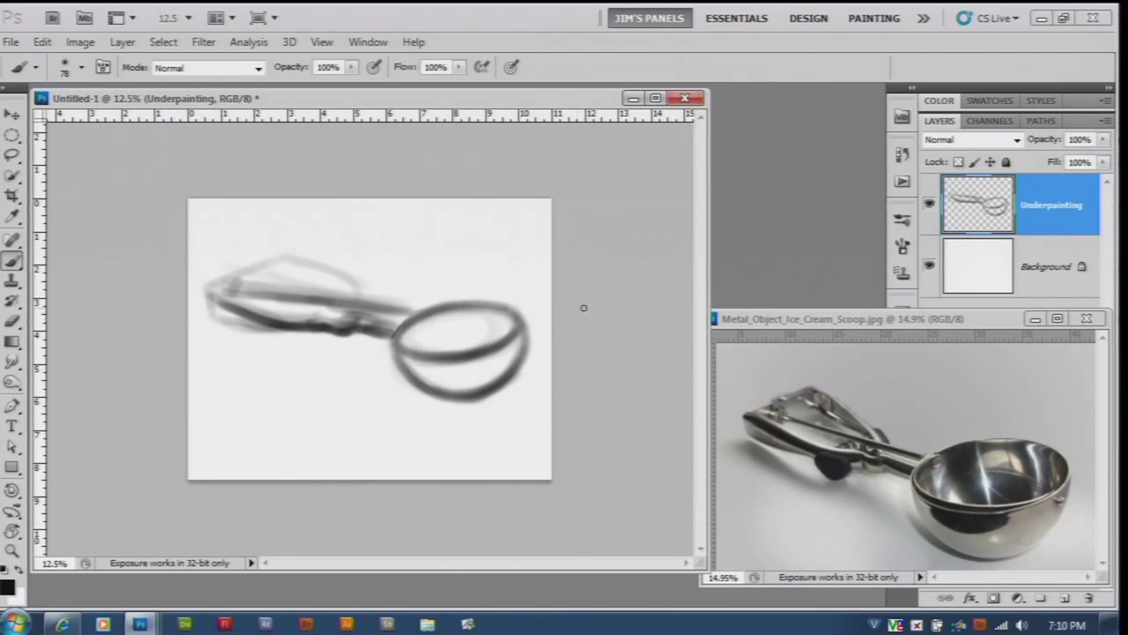
pyautogui.scroll(3, 583, 307)
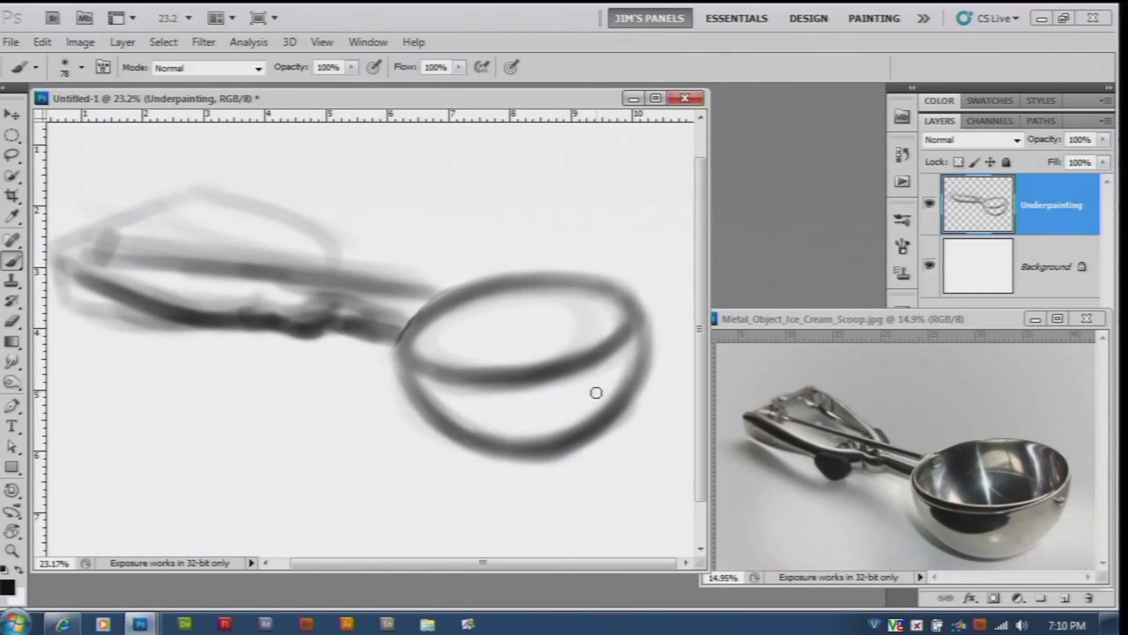
# Zoom and pan both the sketch and the reference photo to frame the scoop's bowl.
pyautogui.scroll(1, 596, 392)
pyautogui.moveTo(505, 397); pyautogui.dragTo(495, 398)
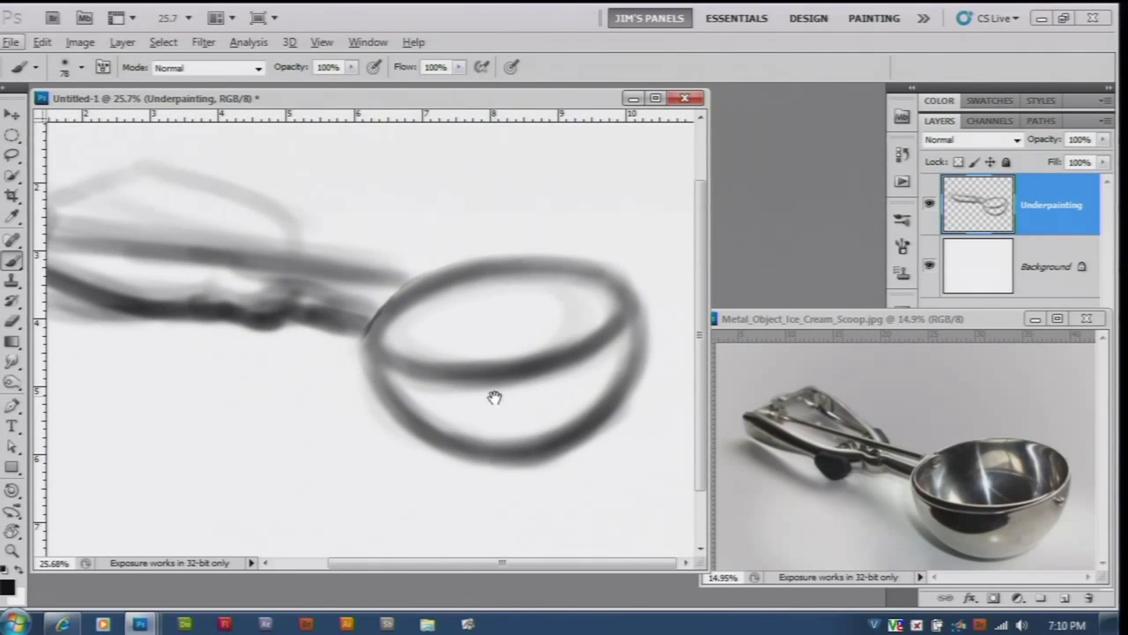
pyautogui.click(894, 320)
pyautogui.scroll(1, 897, 333)
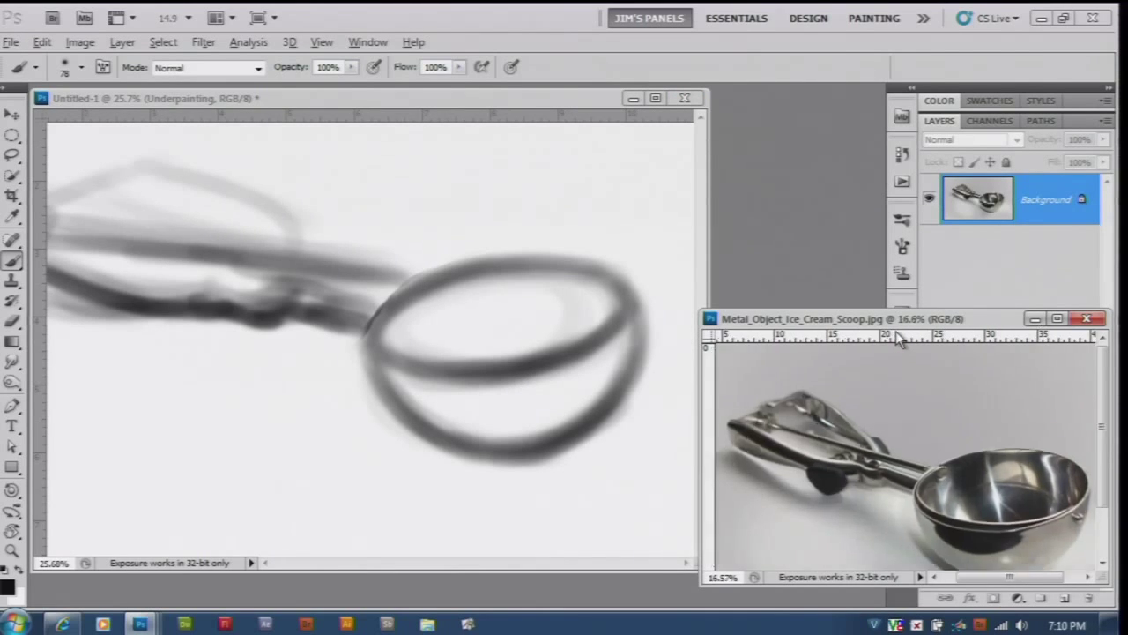
pyautogui.scroll(1, 964, 456)
pyautogui.scroll(2, 961, 471)
pyautogui.moveTo(956, 483); pyautogui.dragTo(816, 373)
pyautogui.scroll(-1, 844, 420)
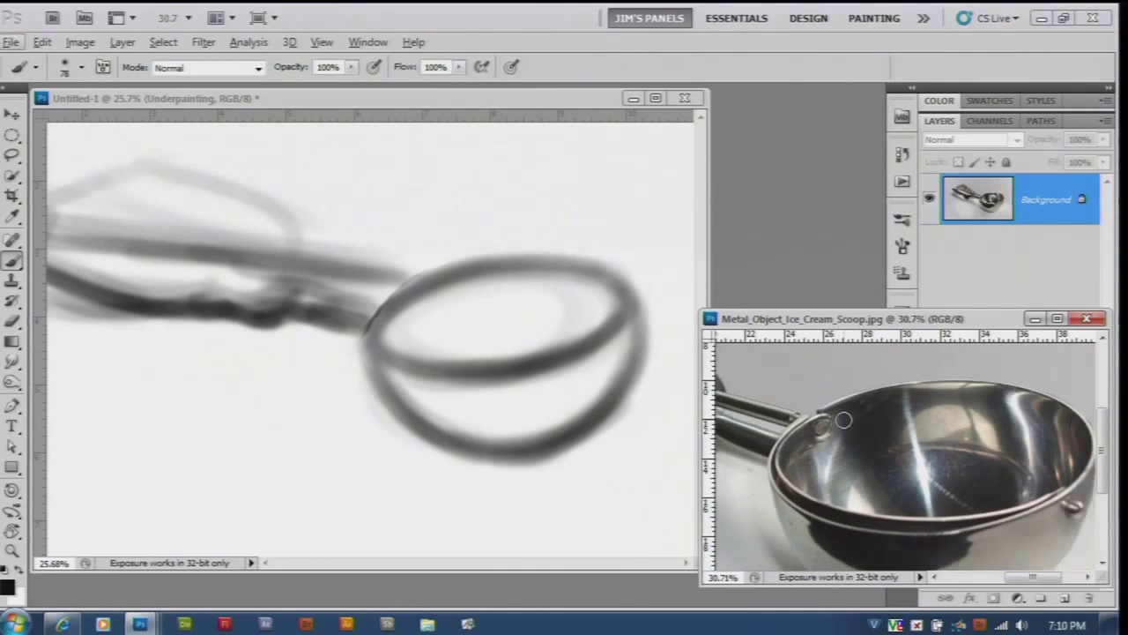
pyautogui.scroll(-2, 844, 421)
pyautogui.moveTo(937, 486); pyautogui.dragTo(936, 449)
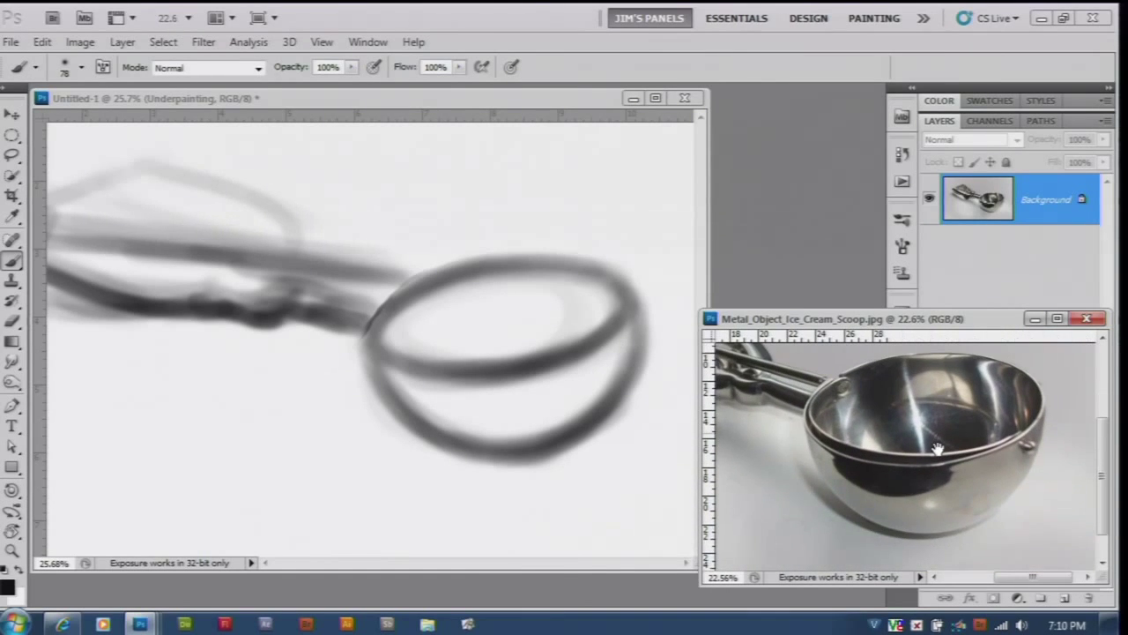
pyautogui.click(470, 99)
pyautogui.scroll(2, 511, 265)
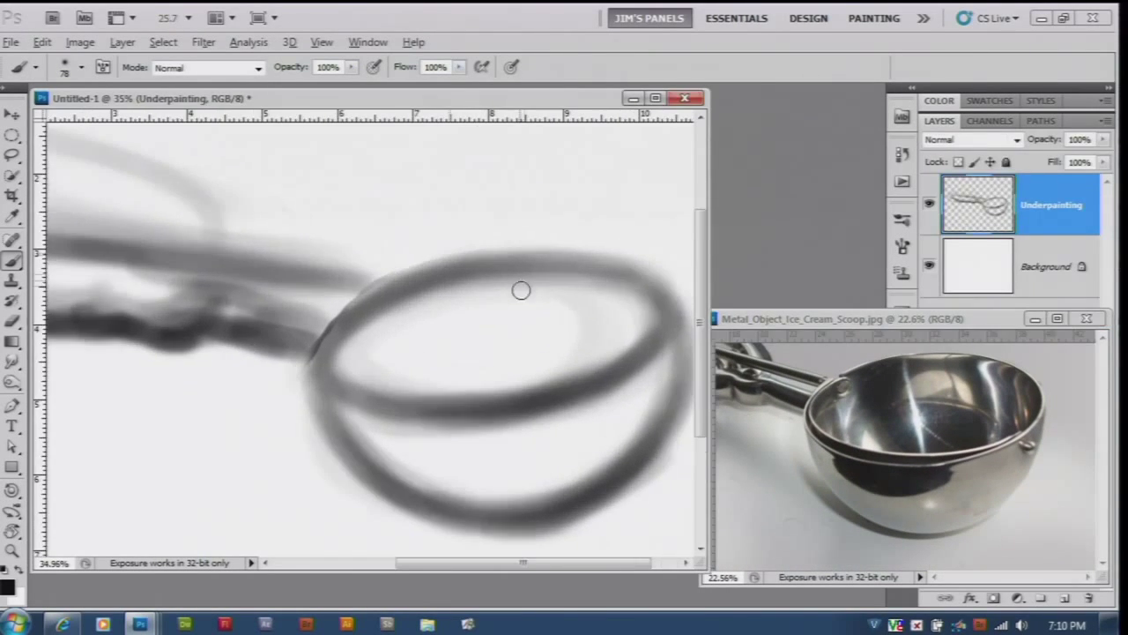
pyautogui.scroll(-3, 564, 407)
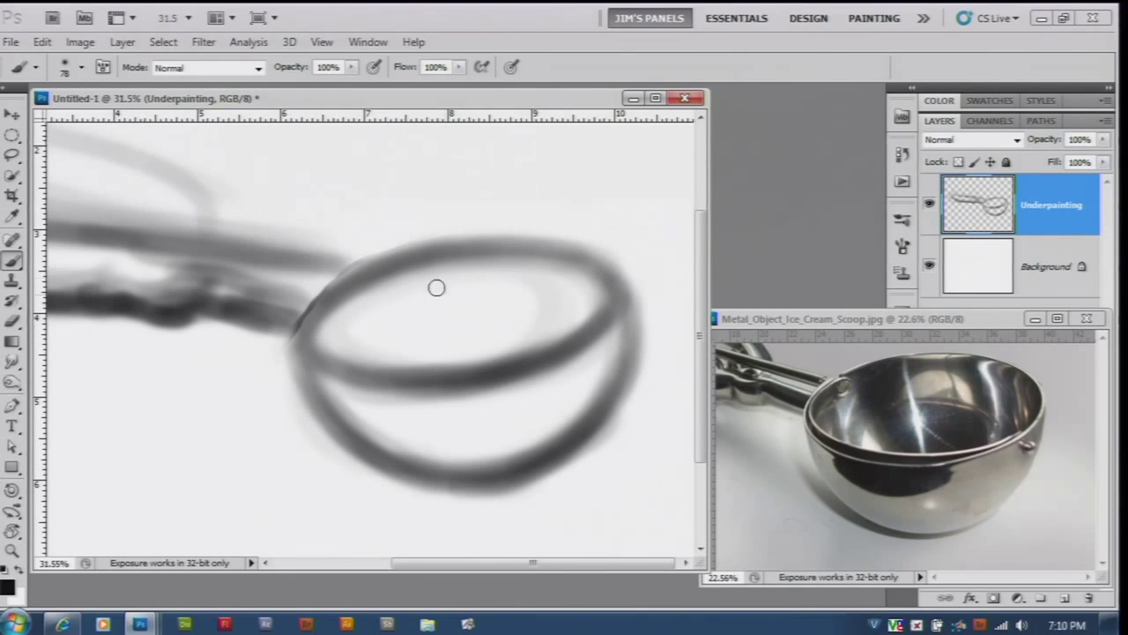
# Paint a solid black shadow mass across the bowl interior, leaving a lighter loop on its right.
pyautogui.moveTo(350, 287)
pyautogui.mouseDown()
pyautogui.moveTo(414, 256)
pyautogui.moveTo(408, 239)
pyautogui.mouseUp()
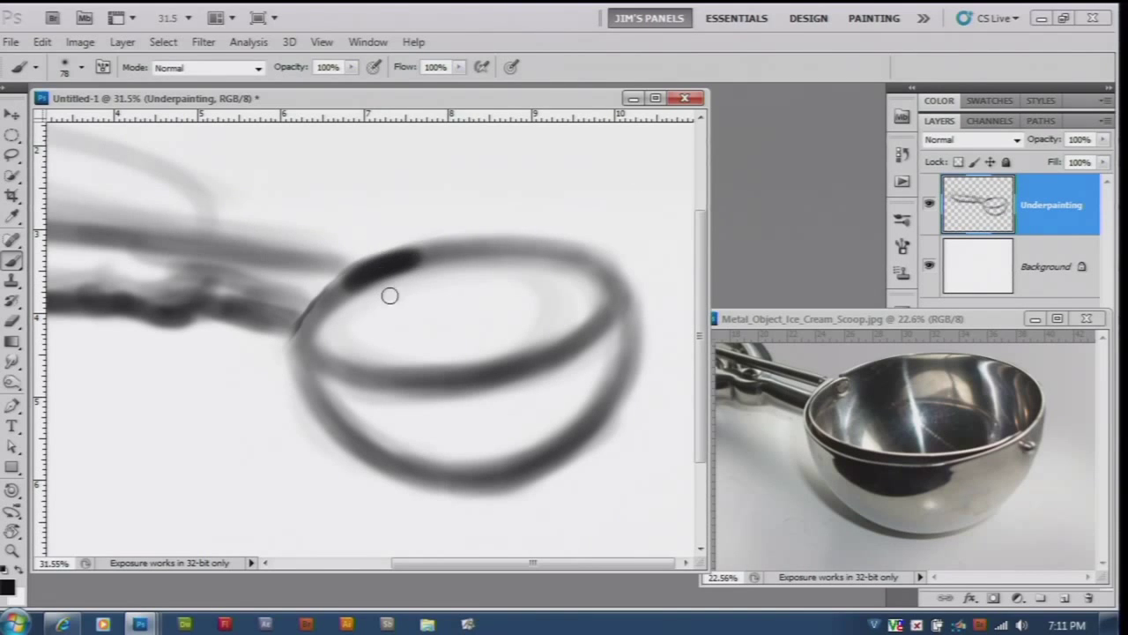
pyautogui.moveTo(377, 278); pyautogui.dragTo(436, 351)
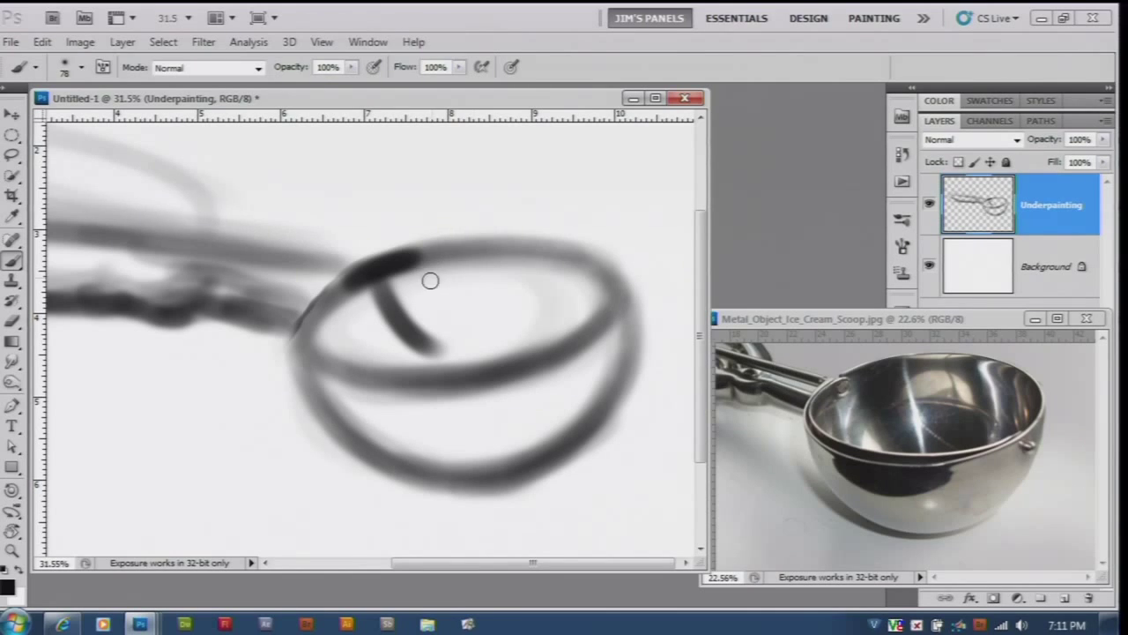
pyautogui.moveTo(421, 258)
pyautogui.mouseDown()
pyautogui.moveTo(430, 283)
pyautogui.moveTo(430, 267)
pyautogui.moveTo(481, 336)
pyautogui.moveTo(420, 262)
pyautogui.moveTo(463, 313)
pyautogui.moveTo(431, 313)
pyautogui.moveTo(409, 278)
pyautogui.moveTo(462, 351)
pyautogui.moveTo(383, 290)
pyautogui.moveTo(417, 264)
pyautogui.moveTo(442, 324)
pyautogui.moveTo(462, 336)
pyautogui.moveTo(384, 280)
pyautogui.moveTo(435, 353)
pyautogui.moveTo(420, 297)
pyautogui.mouseUp()
pyautogui.moveTo(464, 345)
pyautogui.mouseDown()
pyautogui.moveTo(483, 345)
pyautogui.moveTo(446, 350)
pyautogui.moveTo(455, 328)
pyautogui.moveTo(491, 327)
pyautogui.mouseUp()
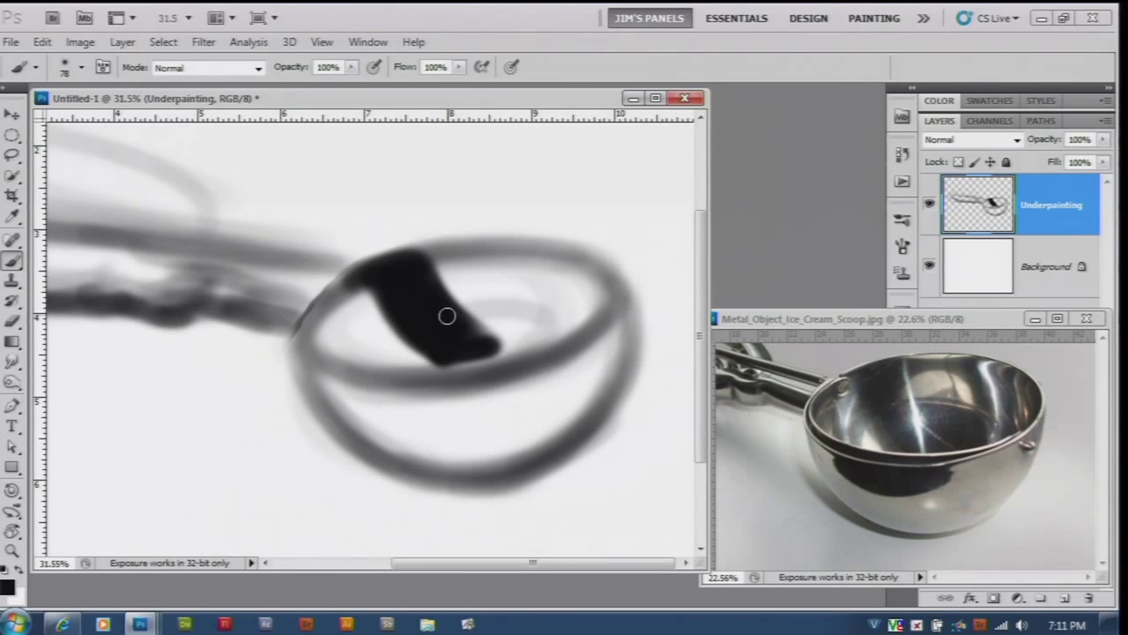
pyautogui.moveTo(506, 311)
pyautogui.mouseDown()
pyautogui.moveTo(460, 322)
pyautogui.moveTo(539, 332)
pyautogui.moveTo(504, 315)
pyautogui.moveTo(541, 334)
pyautogui.moveTo(502, 325)
pyautogui.moveTo(508, 314)
pyautogui.moveTo(446, 356)
pyautogui.moveTo(525, 338)
pyautogui.mouseUp()
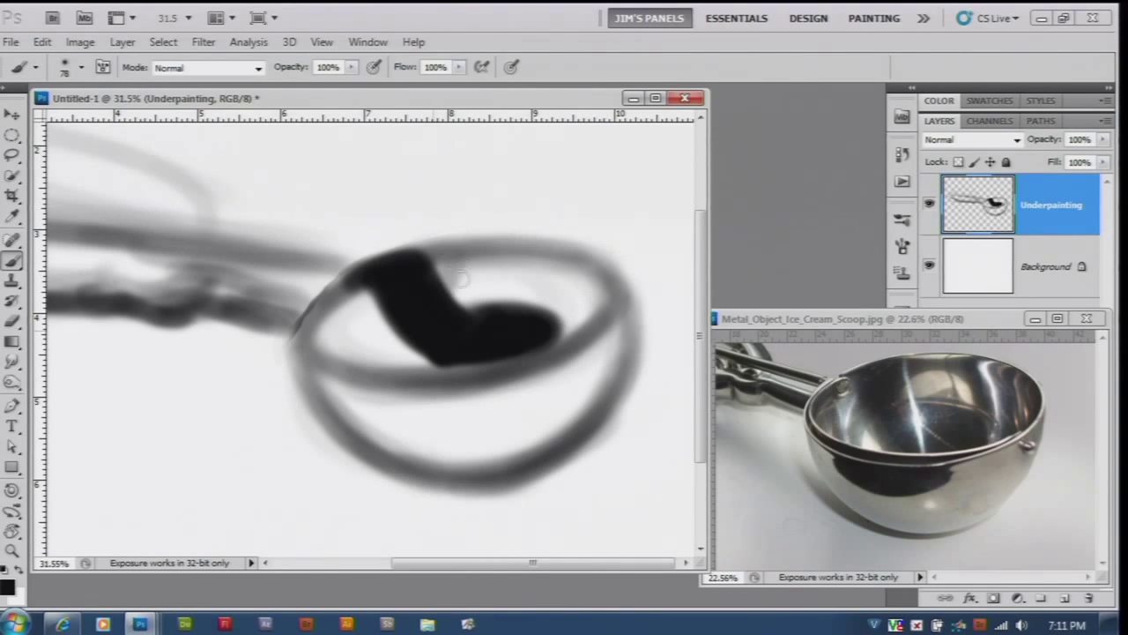
pyautogui.moveTo(467, 271)
pyautogui.mouseDown()
pyautogui.moveTo(438, 309)
pyautogui.moveTo(489, 272)
pyautogui.moveTo(457, 278)
pyautogui.moveTo(534, 274)
pyautogui.moveTo(457, 286)
pyautogui.moveTo(522, 271)
pyautogui.moveTo(462, 268)
pyautogui.moveTo(508, 274)
pyautogui.moveTo(490, 262)
pyautogui.moveTo(549, 299)
pyautogui.moveTo(514, 264)
pyautogui.moveTo(545, 318)
pyautogui.moveTo(537, 280)
pyautogui.moveTo(544, 307)
pyautogui.mouseUp()
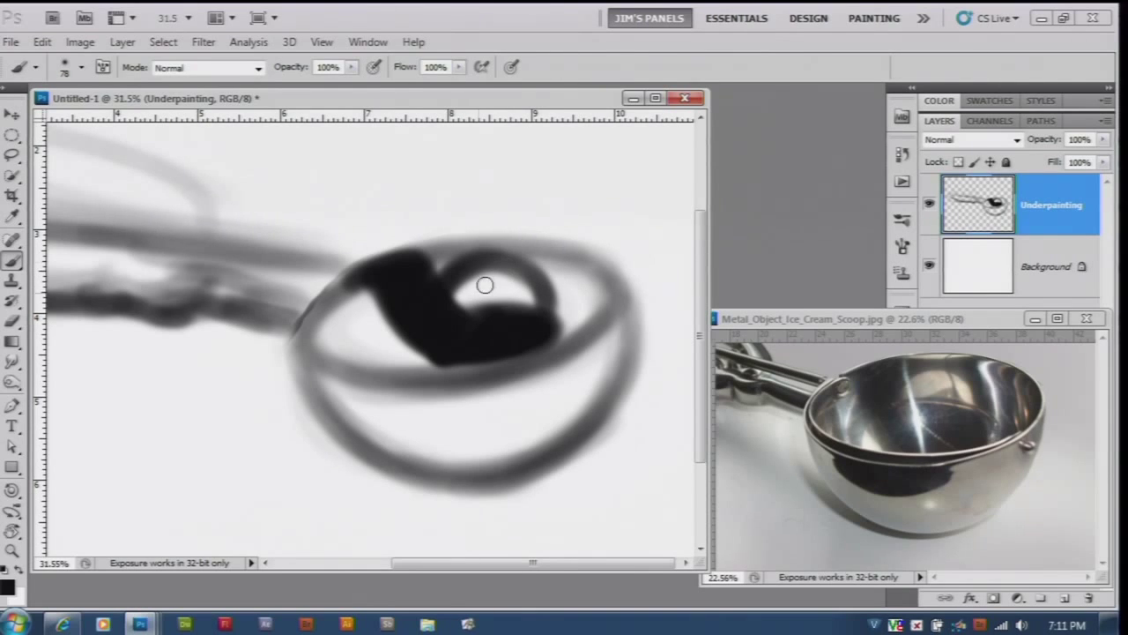
# Fill the hole in the dark shape with light grey, then warm beige sampled from the photo.
pyautogui.keyDown('alt'); pyautogui.click(301, 232); pyautogui.keyUp('alt')
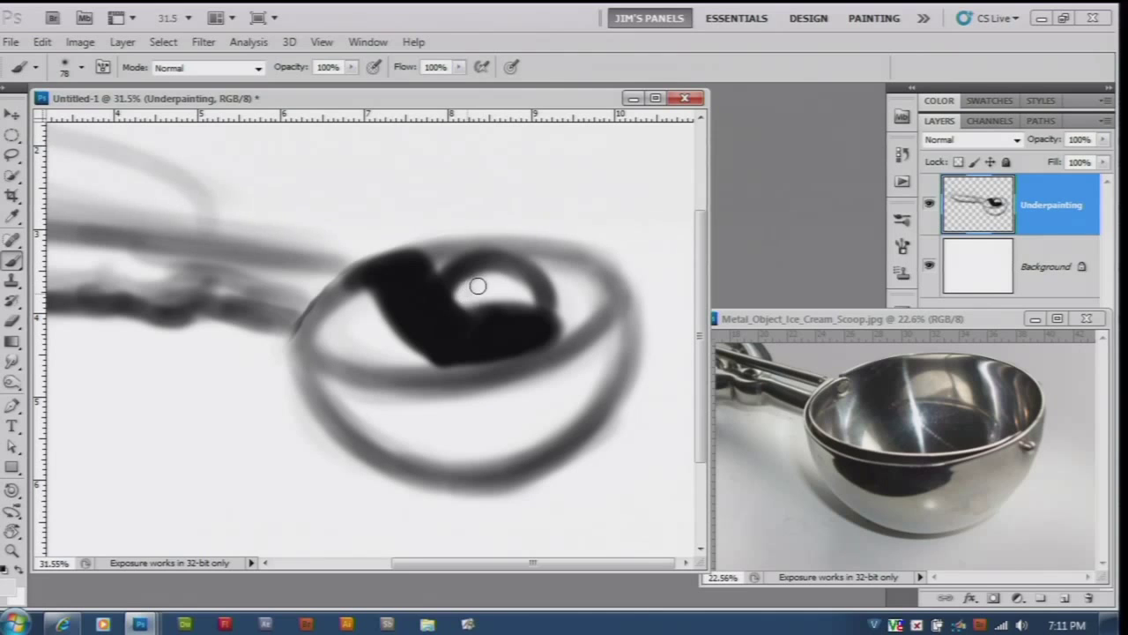
pyautogui.moveTo(483, 284)
pyautogui.mouseDown()
pyautogui.moveTo(468, 292)
pyautogui.moveTo(507, 292)
pyautogui.mouseUp()
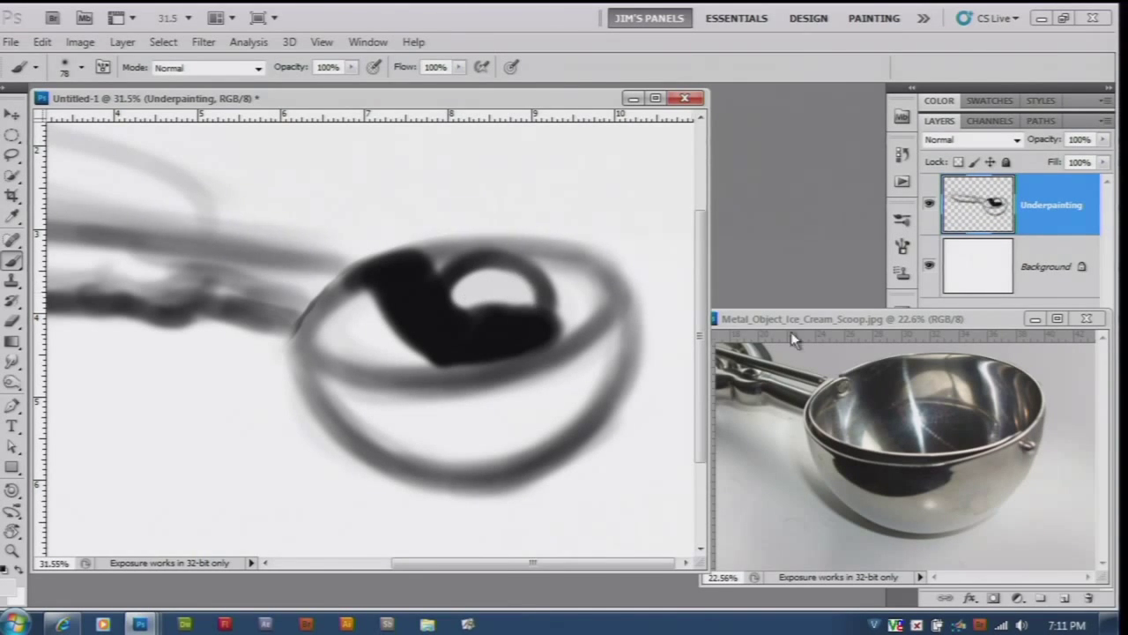
pyautogui.keyDown('alt'); pyautogui.click(946, 369); pyautogui.keyUp('alt')
pyautogui.moveTo(464, 292)
pyautogui.mouseDown()
pyautogui.moveTo(509, 284)
pyautogui.moveTo(468, 290)
pyautogui.moveTo(488, 292)
pyautogui.mouseUp()
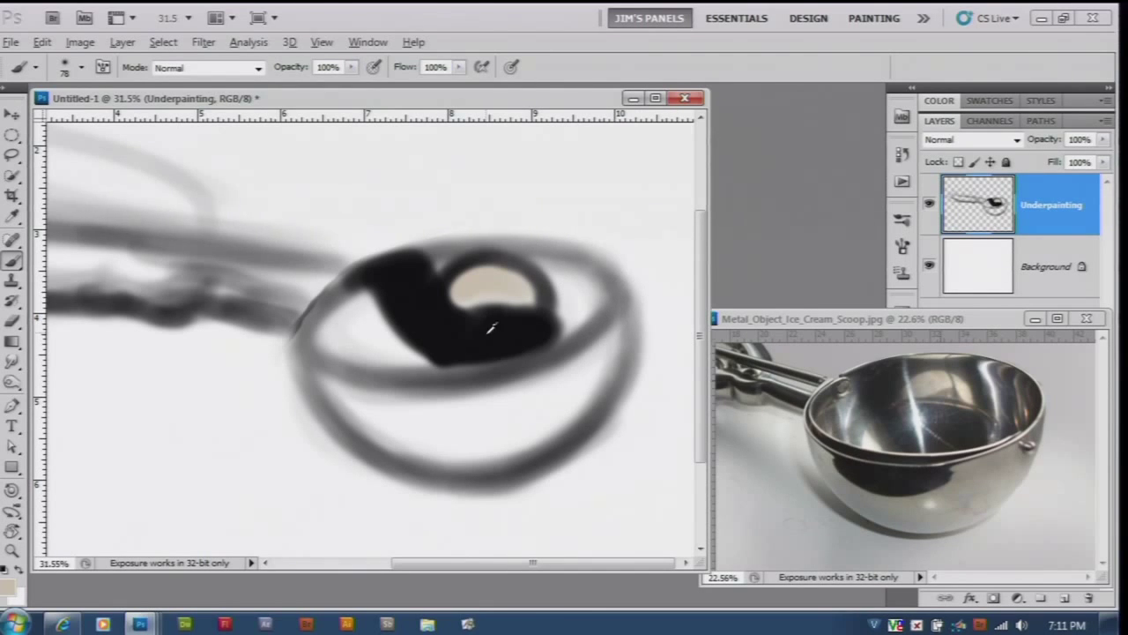
# With black sampled from the shadow, brush a dark stroke down the bowl's right inner rim.
pyautogui.keyDown('alt'); pyautogui.click(488, 331); pyautogui.keyUp('alt')
pyautogui.moveTo(571, 253); pyautogui.dragTo(576, 319)
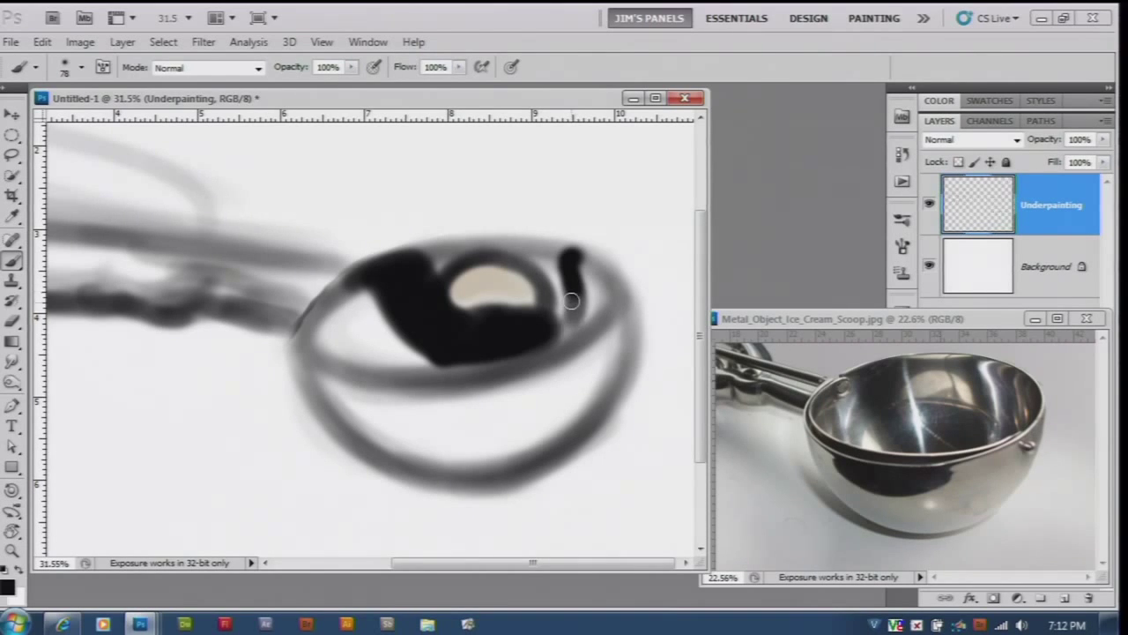
pyautogui.moveTo(603, 273); pyautogui.dragTo(587, 316)
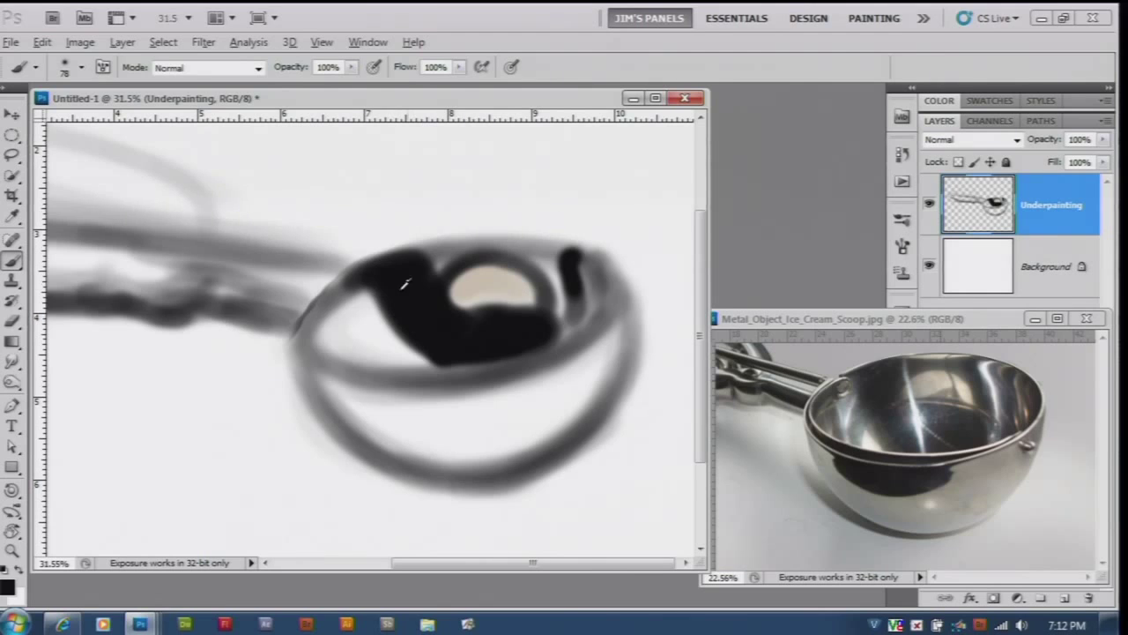
# Swap colours and paint over the black interior to dark charcoal grey, extending the right-rim stroke.
pyautogui.press('x')
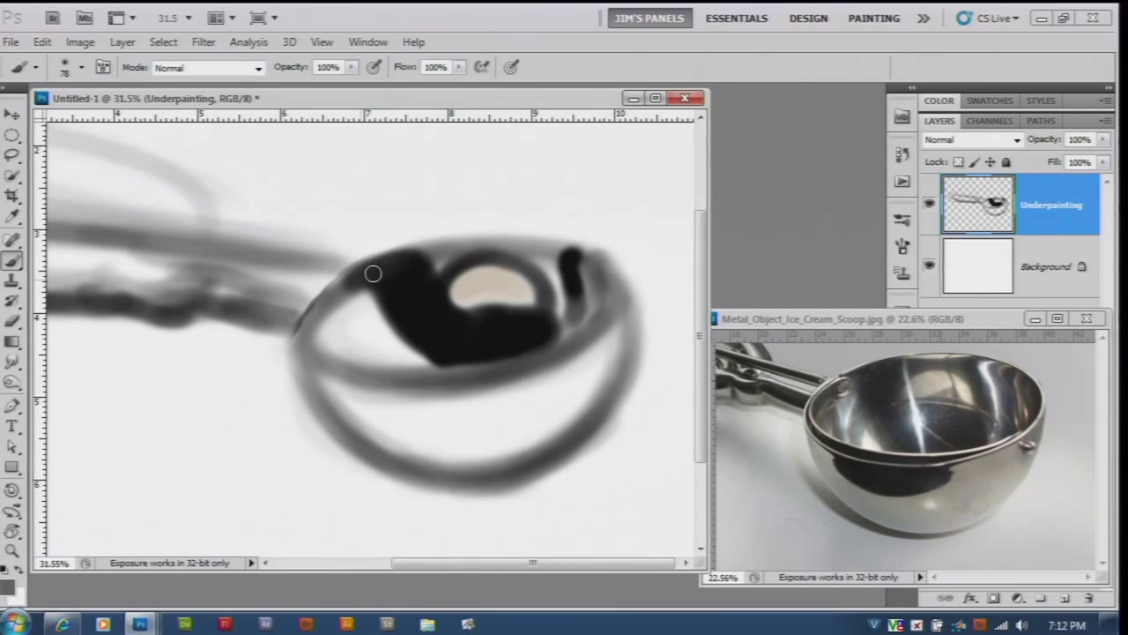
pyautogui.moveTo(411, 263)
pyautogui.mouseDown()
pyautogui.moveTo(384, 290)
pyautogui.moveTo(423, 267)
pyautogui.moveTo(411, 316)
pyautogui.moveTo(449, 321)
pyautogui.moveTo(443, 354)
pyautogui.moveTo(491, 331)
pyautogui.moveTo(527, 338)
pyautogui.moveTo(478, 341)
pyautogui.moveTo(534, 321)
pyautogui.moveTo(542, 333)
pyautogui.moveTo(485, 327)
pyautogui.moveTo(456, 284)
pyautogui.moveTo(445, 294)
pyautogui.moveTo(465, 263)
pyautogui.moveTo(484, 266)
pyautogui.moveTo(462, 260)
pyautogui.moveTo(527, 267)
pyautogui.moveTo(553, 284)
pyautogui.moveTo(579, 259)
pyautogui.moveTo(572, 300)
pyautogui.mouseUp()
pyautogui.moveTo(569, 259); pyautogui.dragTo(571, 308)
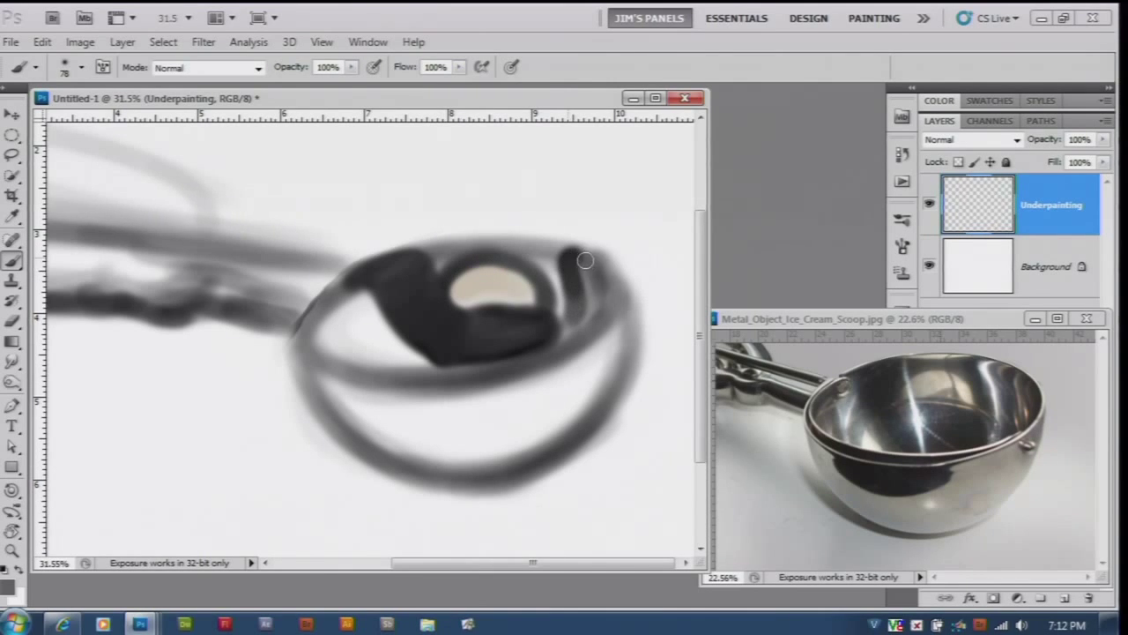